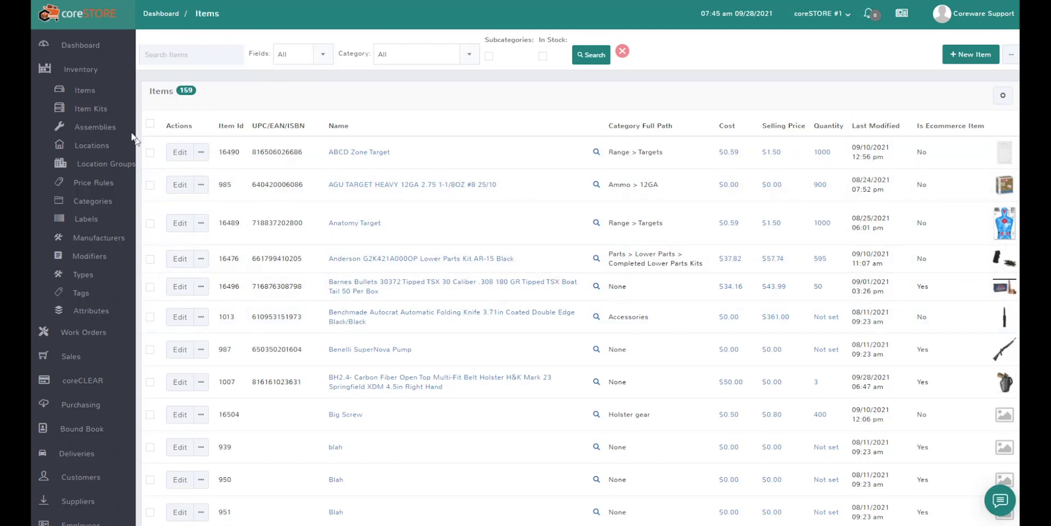
Open the Item Kits list from the Inventory section of the sidebar.
{"action": "left_click", "coordinate": [91, 110]}
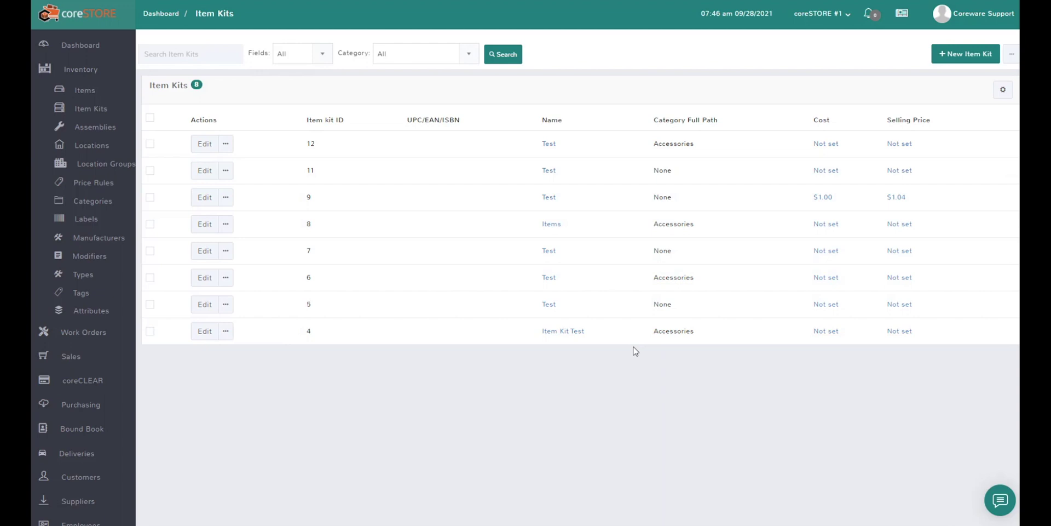
Review Item Kit Test's info and component items, then go to the Inventory Items list.
{"action": "left_click", "coordinate": [204, 335]}
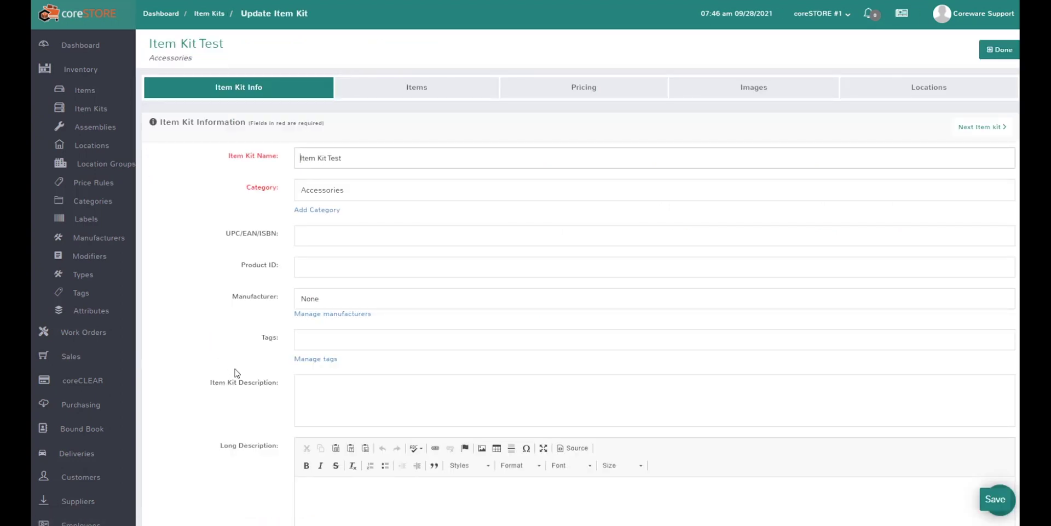
{"action": "scroll", "coordinate": [234, 371], "scroll_direction": "down", "scroll_amount": 3}
{"action": "scroll", "coordinate": [486, 133], "scroll_direction": "up", "scroll_amount": 3}
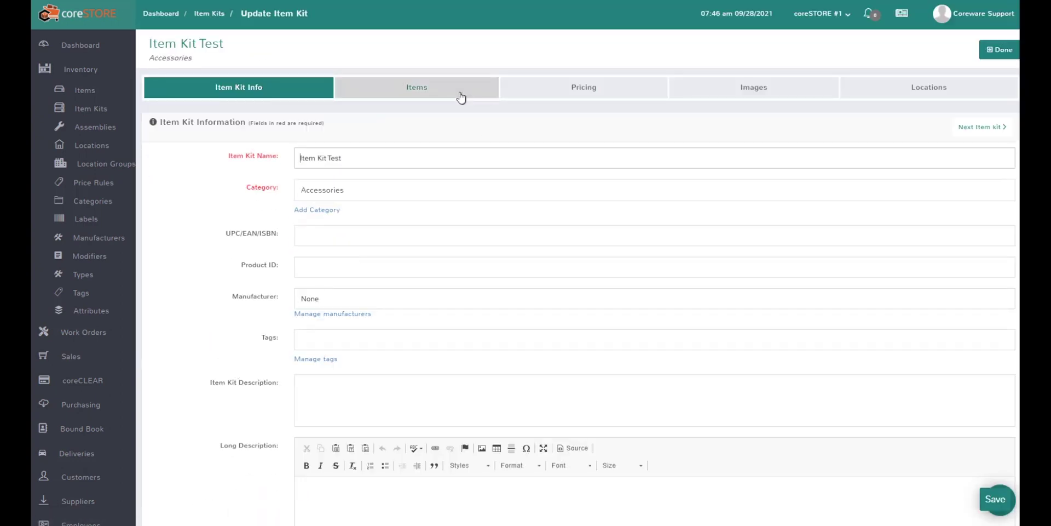
{"action": "left_click", "coordinate": [437, 95]}
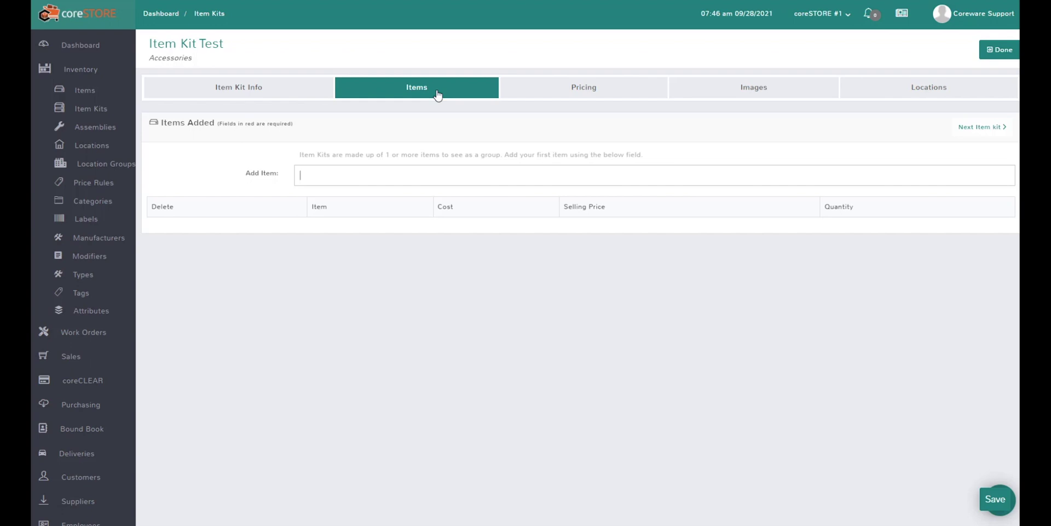
{"action": "left_click", "coordinate": [256, 89]}
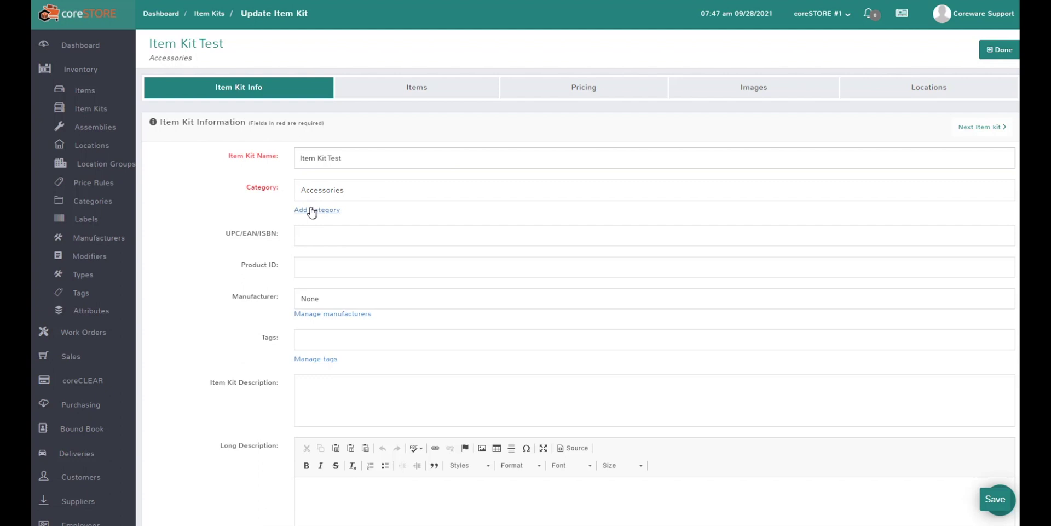
{"action": "scroll", "coordinate": [362, 203], "scroll_direction": "down", "scroll_amount": 2}
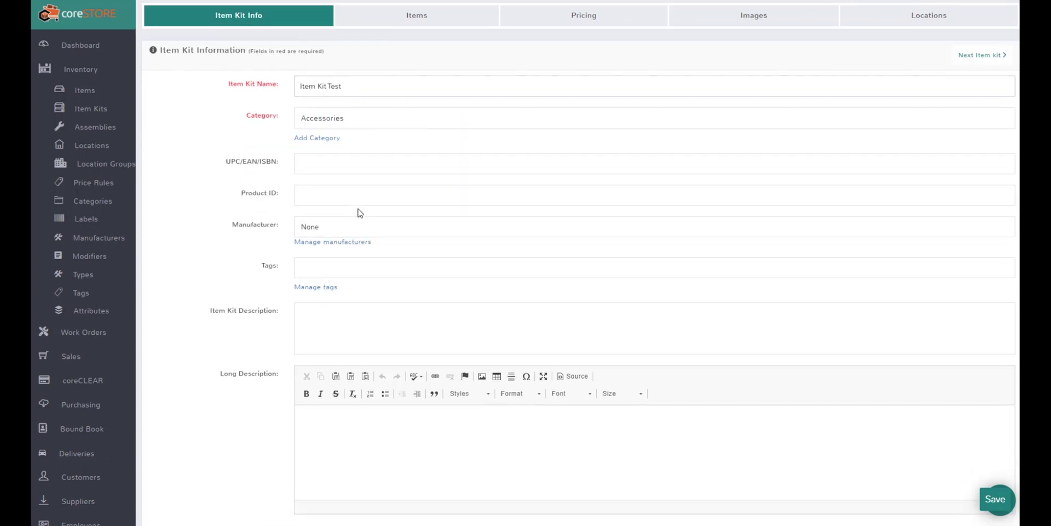
{"action": "left_click", "coordinate": [92, 98]}
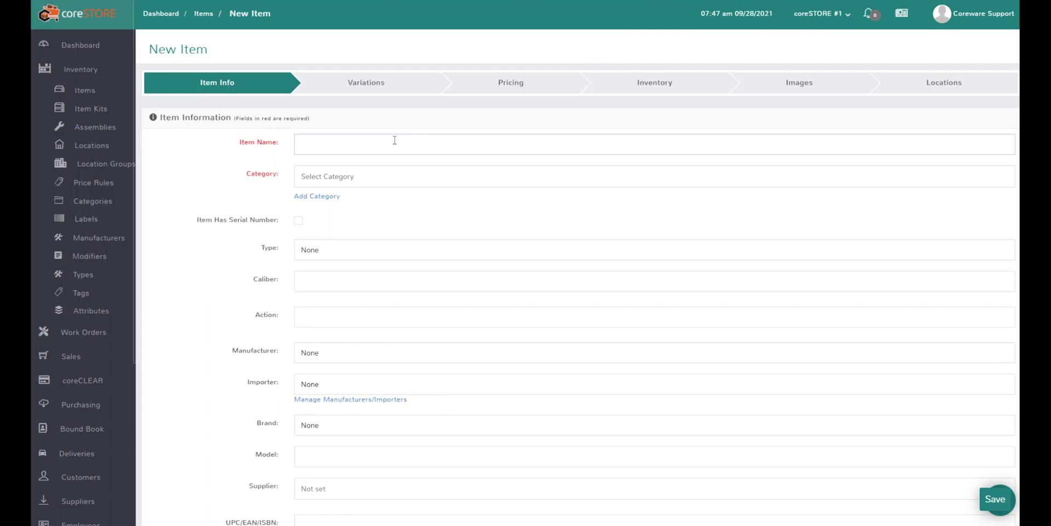
Create and save Widget 1 in the Accessories category with a cost of 50.
{"action": "type", "text": "Widget 1"}
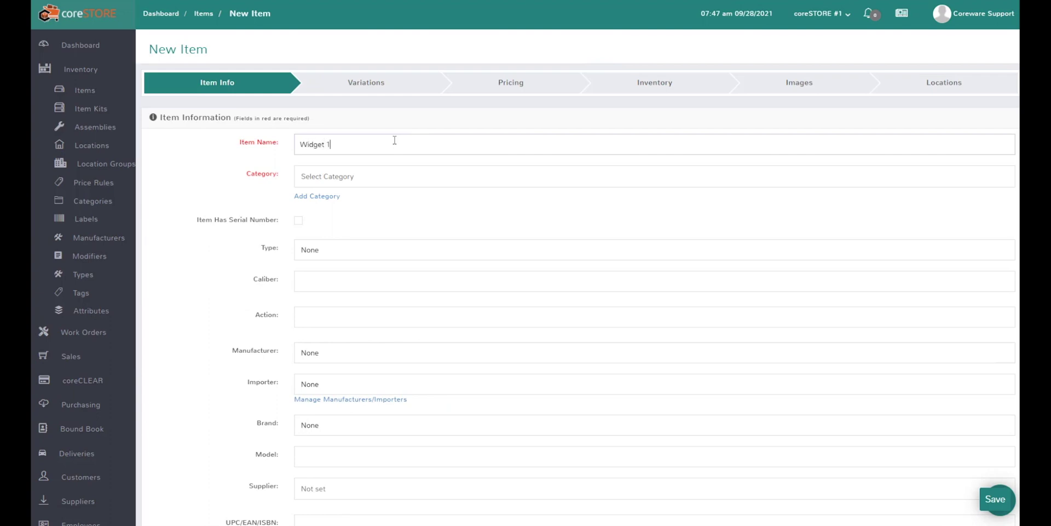
{"action": "key", "text": "Tab"}
{"action": "type", "text": "a"}
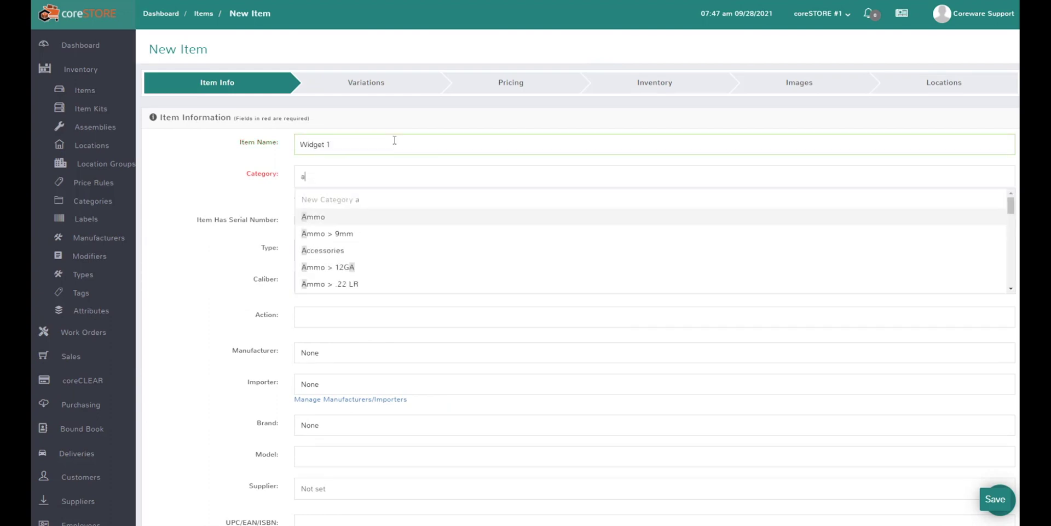
{"action": "type", "text": "cc"}
{"action": "key", "text": "Return"}
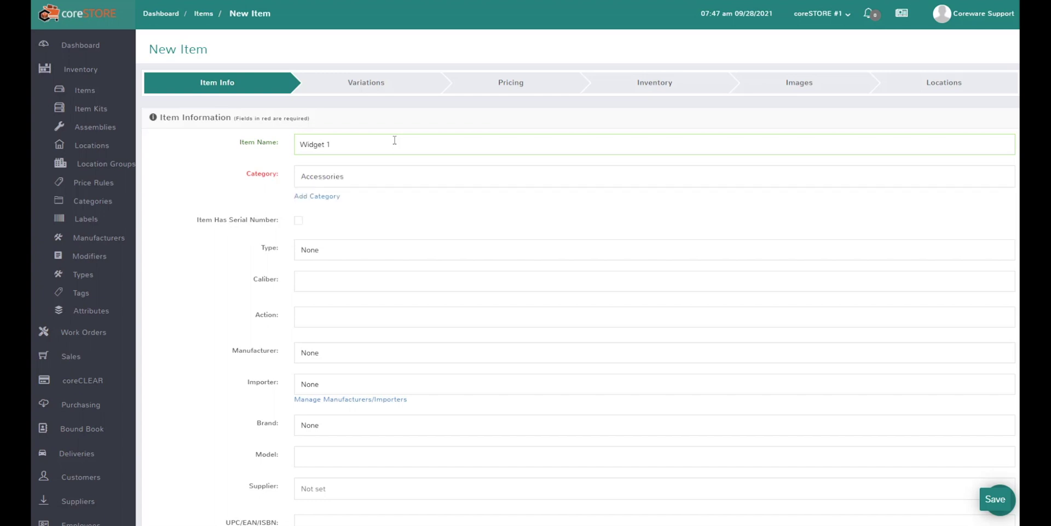
{"action": "left_click", "coordinate": [497, 88]}
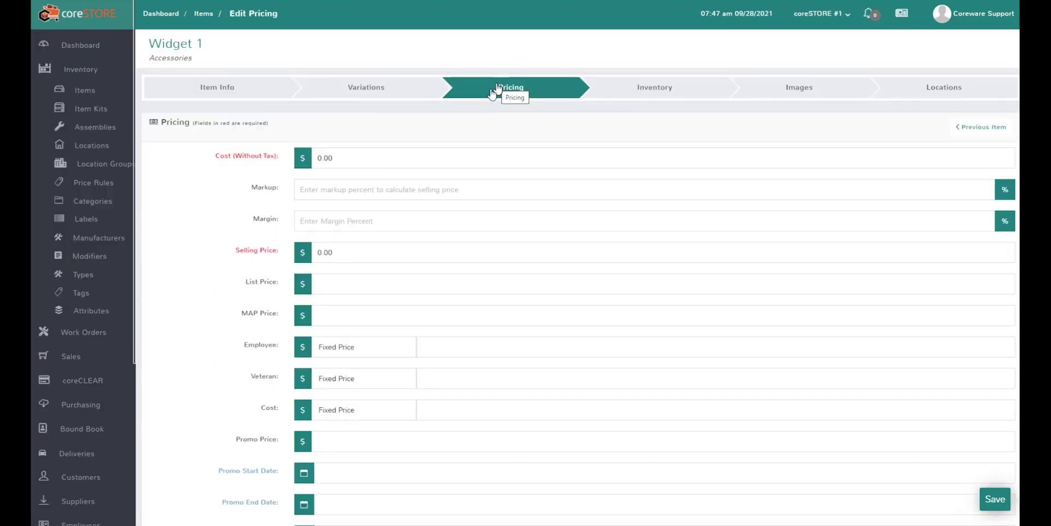
{"action": "double_click", "coordinate": [342, 163]}
{"action": "type", "text": "50"}
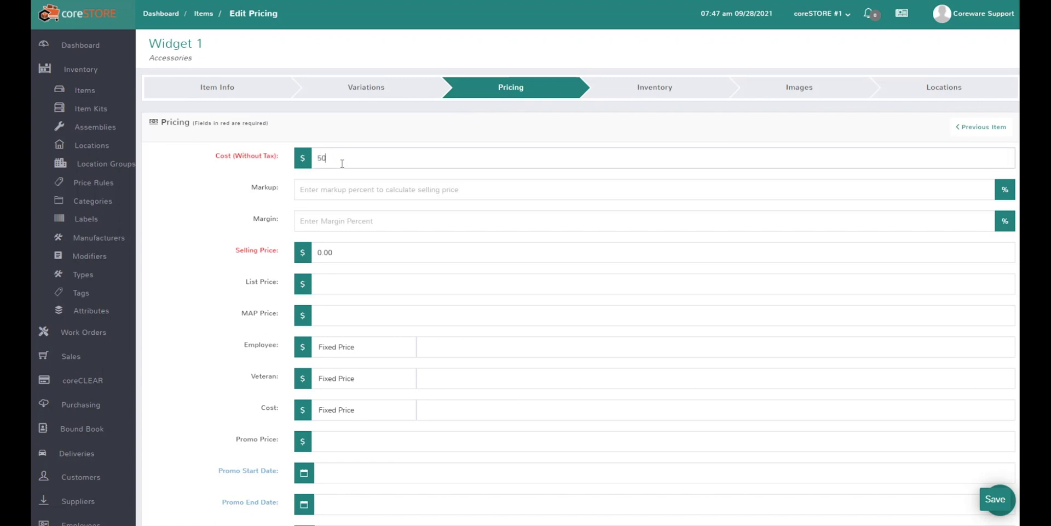
{"action": "key", "text": "Tab"}
{"action": "left_click", "coordinate": [998, 505]}
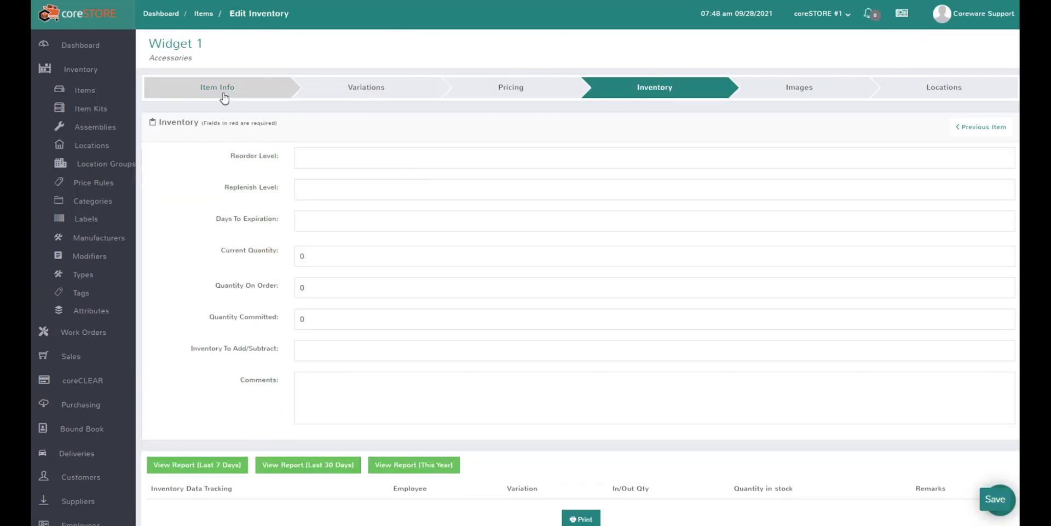
{"action": "left_click", "coordinate": [100, 93]}
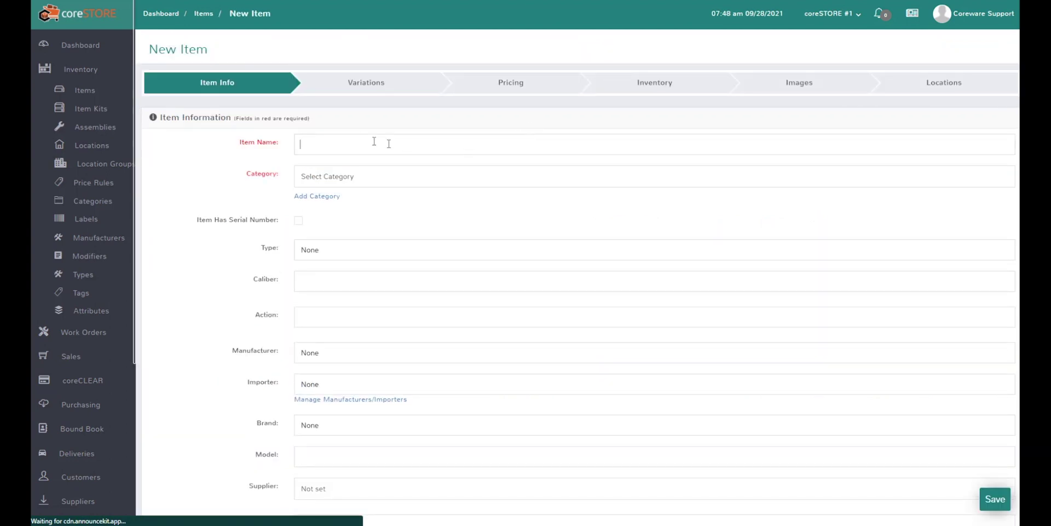
Create and save Widget 2 in the Accessories category with a cost of 50.00.
{"action": "type", "text": "Widget 2"}
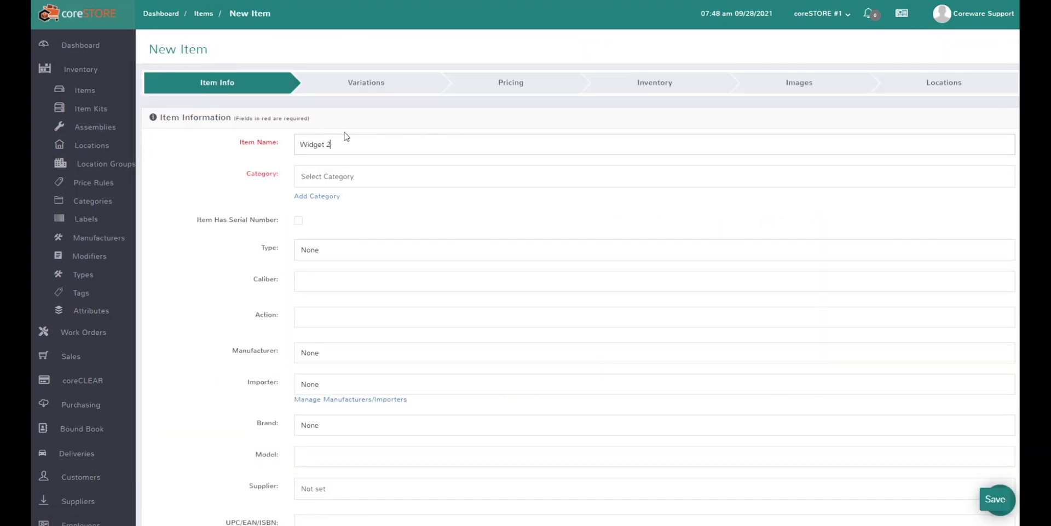
{"action": "key", "text": "Tab"}
{"action": "type", "text": "ac"}
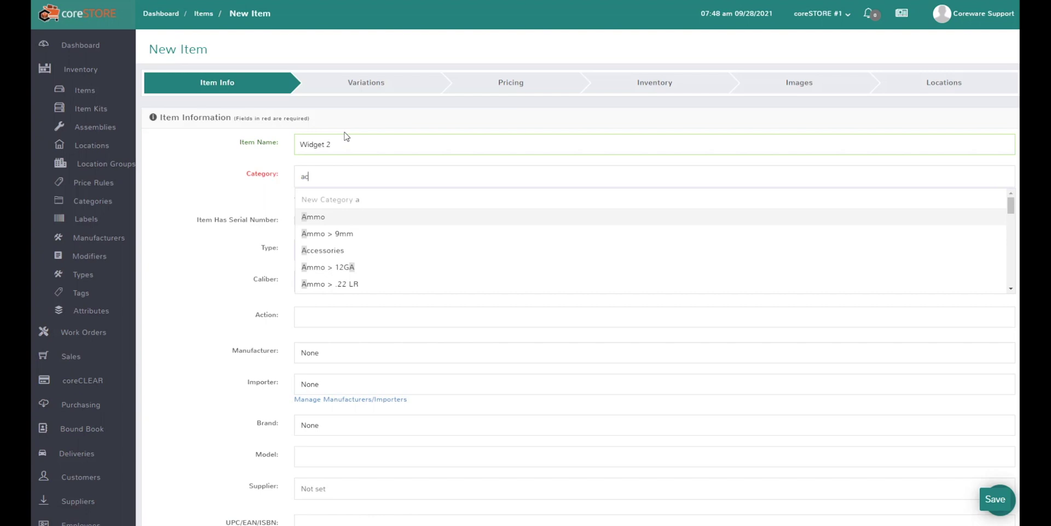
{"action": "type", "text": "ces"}
{"action": "key", "text": "Return"}
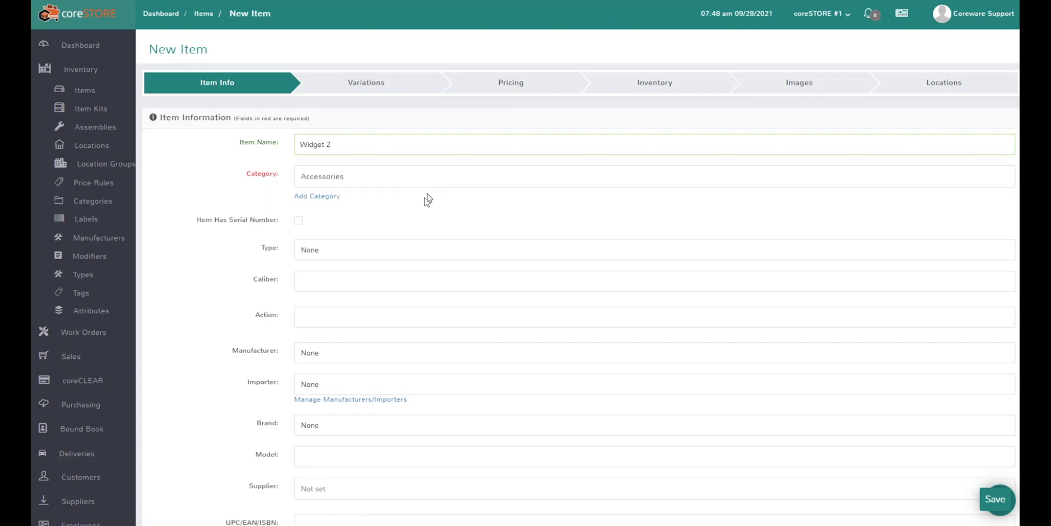
{"action": "left_click", "coordinate": [508, 91]}
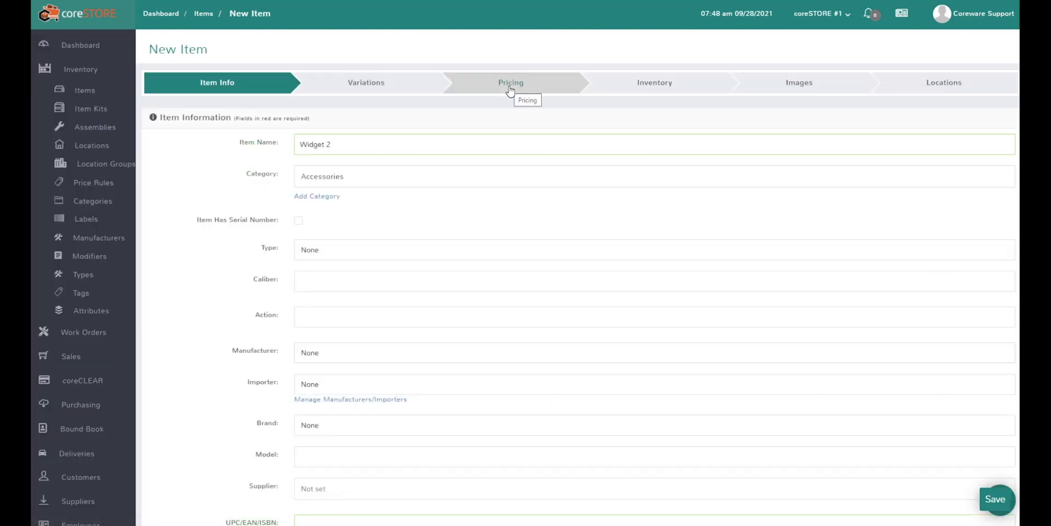
{"action": "left_click", "coordinate": [343, 157]}
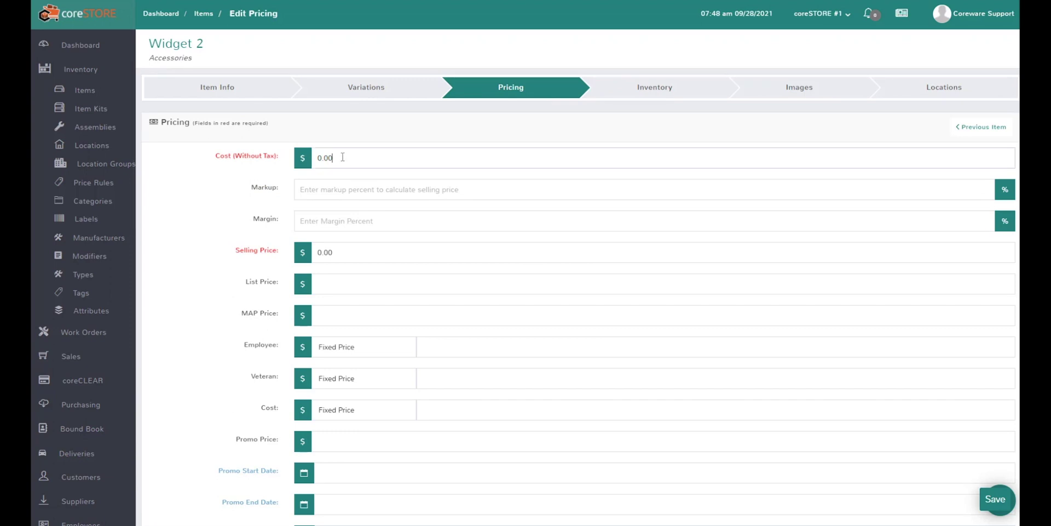
{"action": "double_click", "coordinate": [343, 157]}
{"action": "type", "text": "50.00"}
{"action": "left_click", "coordinate": [1003, 508]}
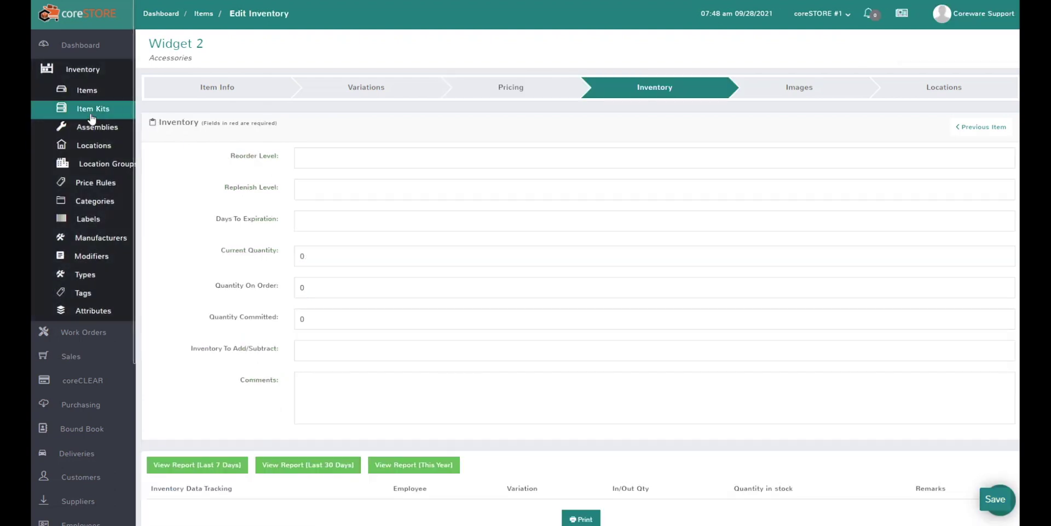
{"action": "left_click", "coordinate": [91, 116]}
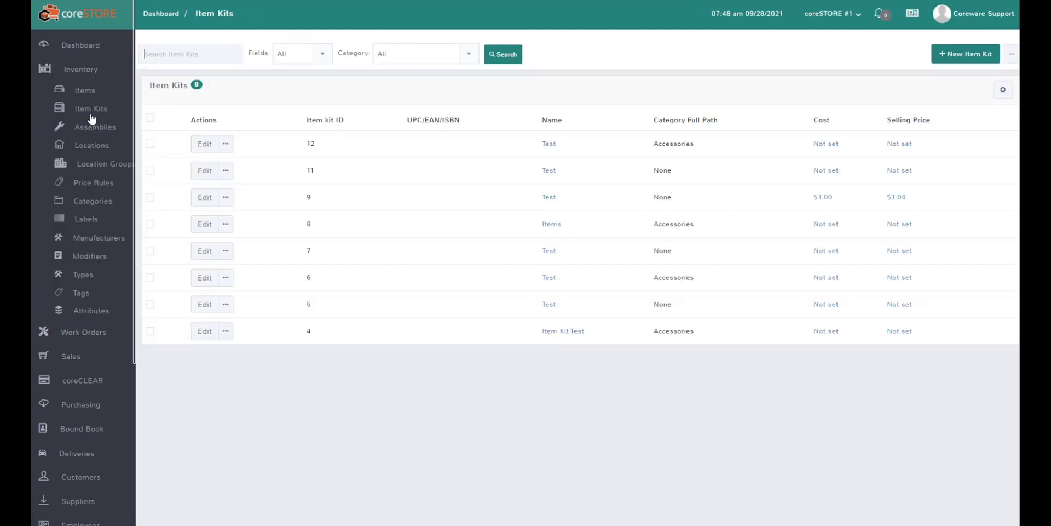
Start a new item kit named 'Widget 1&2' in the Accessories category.
{"action": "left_click", "coordinate": [965, 54]}
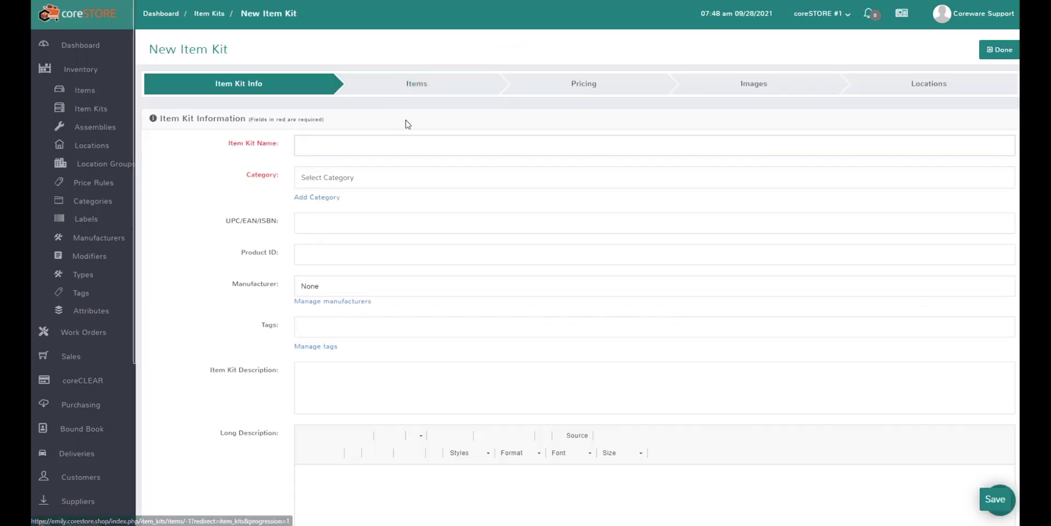
{"action": "type", "text": "Widget 1"}
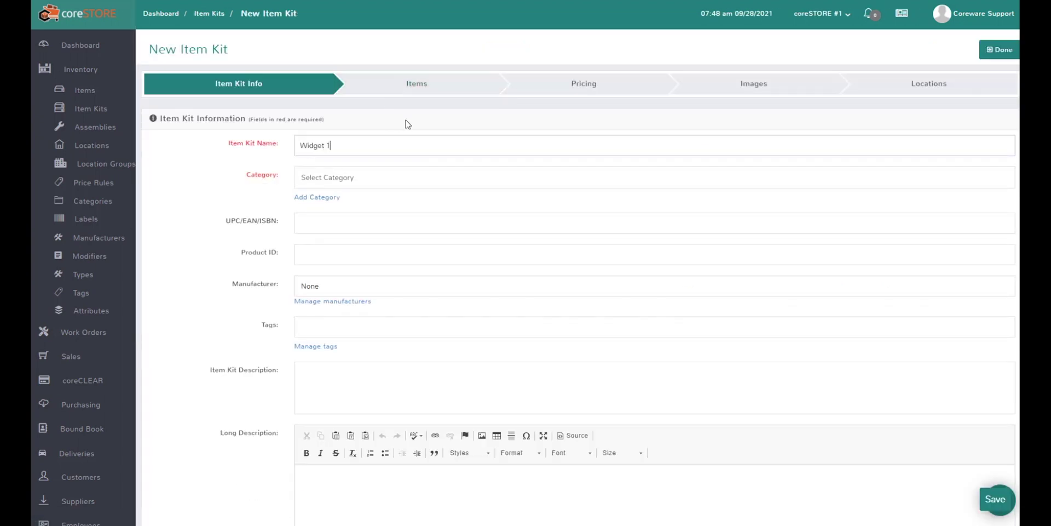
{"action": "type", "text": "&2"}
{"action": "key", "text": "Tab"}
{"action": "type", "text": "ace"}
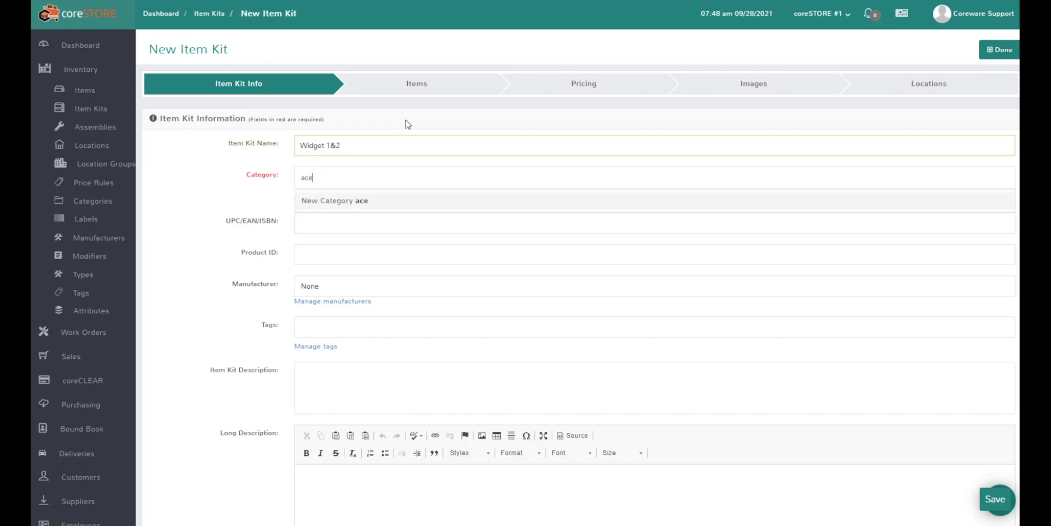
{"action": "key", "text": "BackSpace"}
{"action": "type", "text": "c"}
{"action": "key", "text": "Return"}
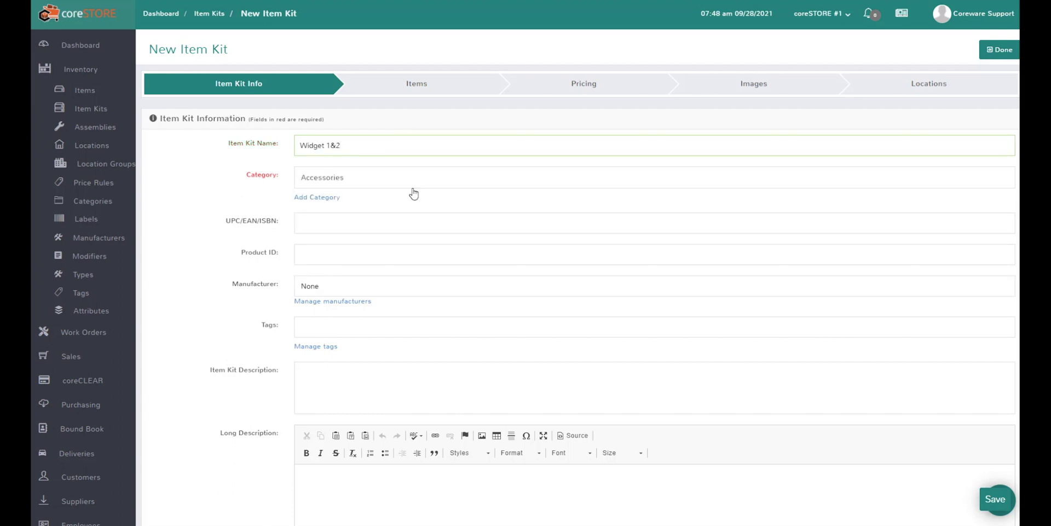
{"action": "scroll", "coordinate": [414, 193], "scroll_direction": "down", "scroll_amount": 4}
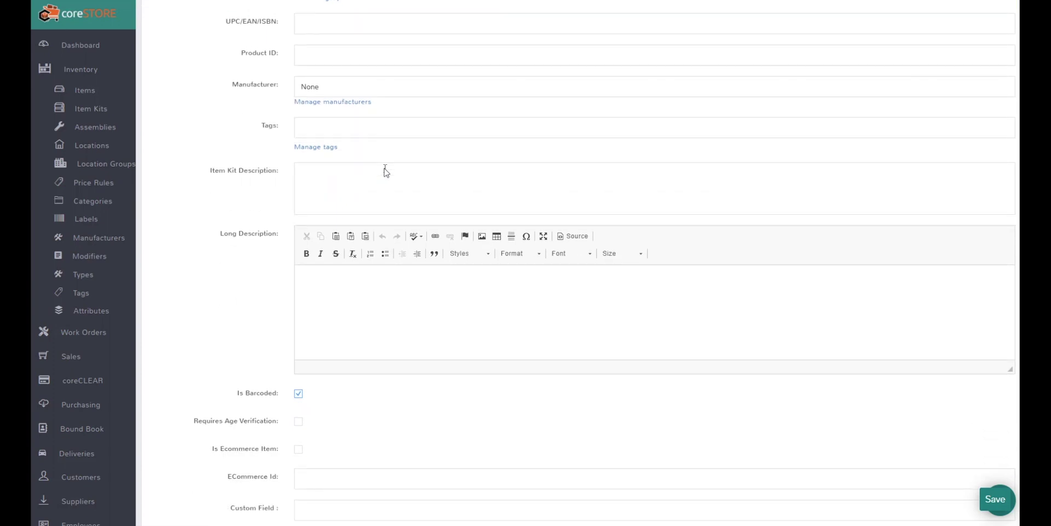
{"action": "scroll", "coordinate": [386, 170], "scroll_direction": "up", "scroll_amount": 4}
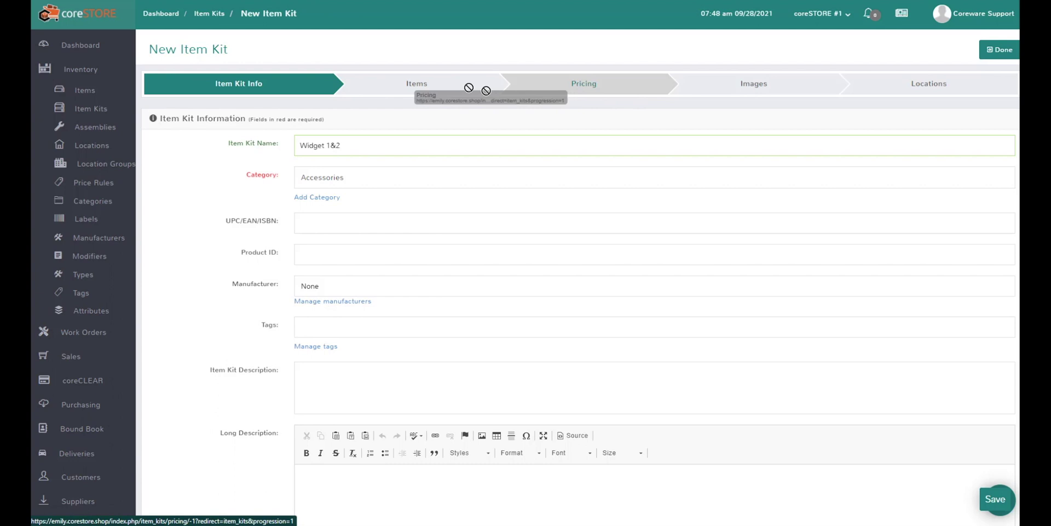
Add Widget 1 and Widget 2 as the kit's component items.
{"action": "left_click", "coordinate": [416, 92]}
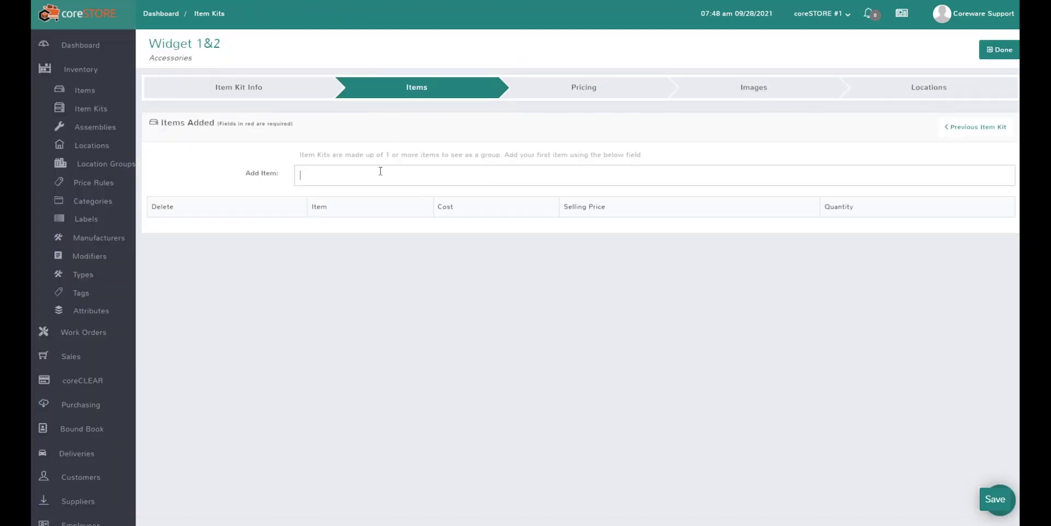
{"action": "type", "text": "wid"}
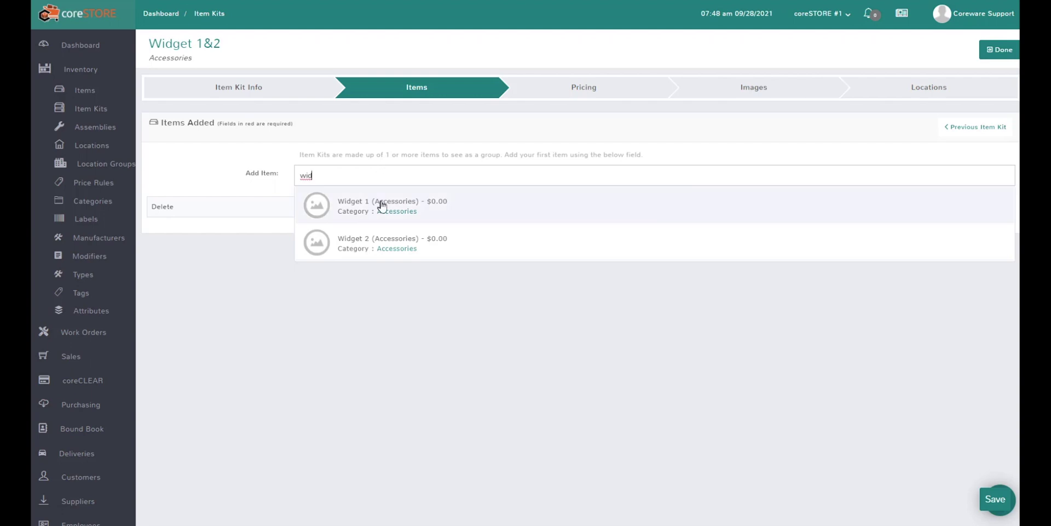
{"action": "left_click", "coordinate": [385, 207]}
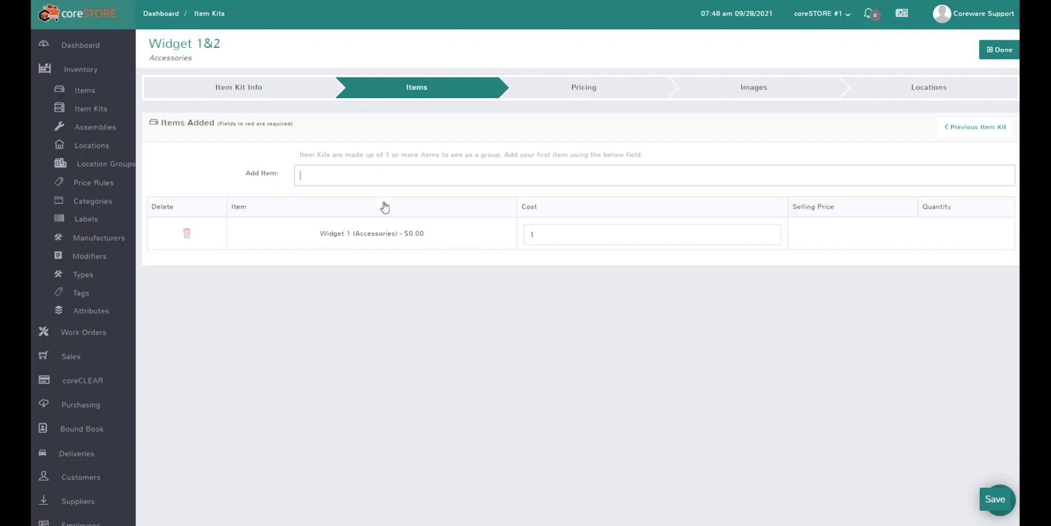
{"action": "type", "text": "widget"}
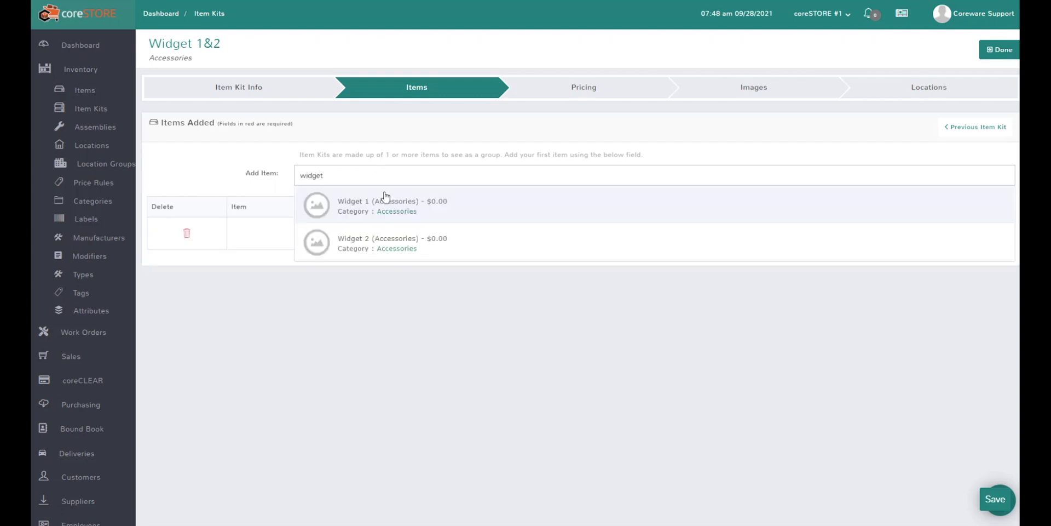
{"action": "left_click", "coordinate": [390, 242]}
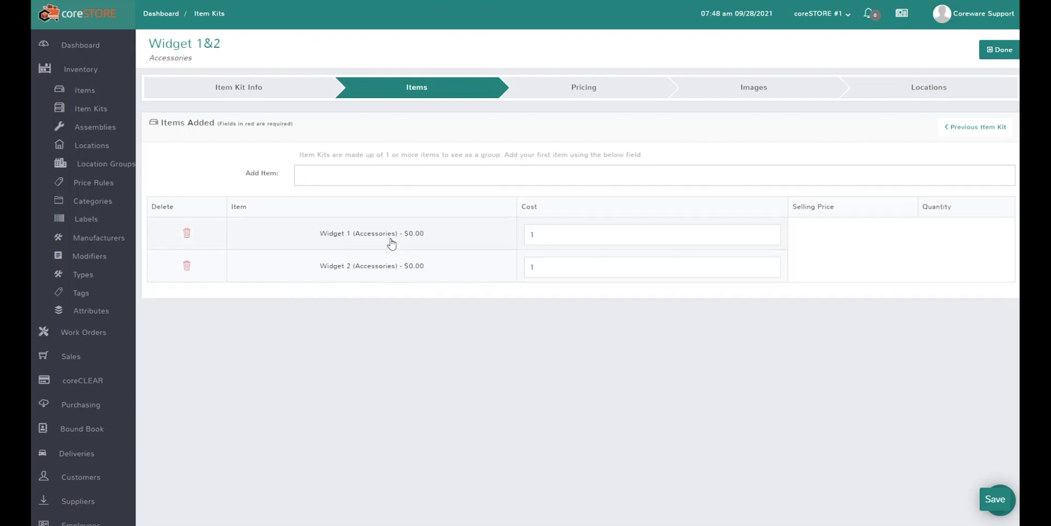
Give the Widget 1&2 kit a $60 cost and $80 selling price, and save.
{"action": "left_click", "coordinate": [585, 92]}
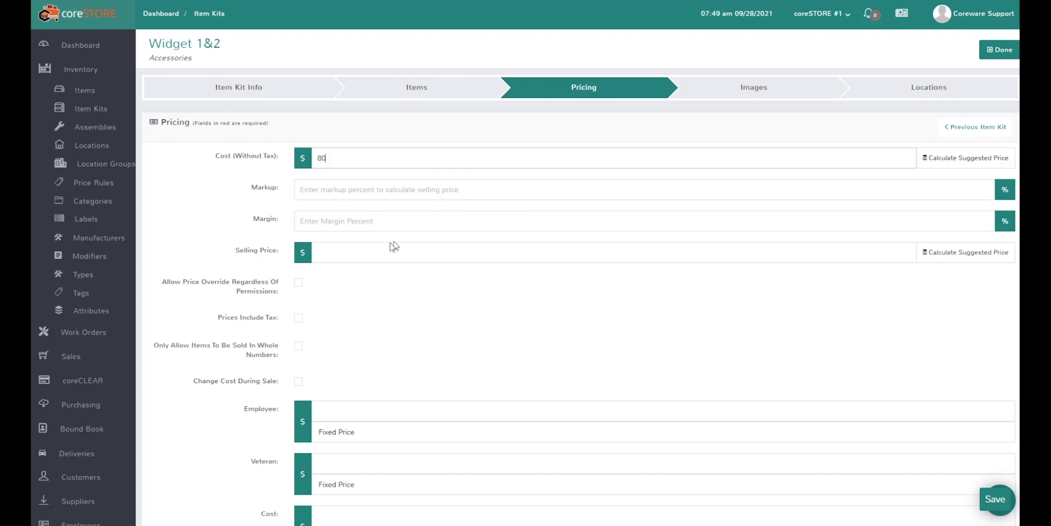
{"action": "left_click", "coordinate": [370, 246]}
{"action": "key", "text": "shift+Tab"}
{"action": "key", "text": "shift+Tab"}
{"action": "key", "text": "shift+Tab"}
{"action": "key", "text": "shift+Tab"}
{"action": "key", "text": "shift+Tab"}
{"action": "key", "text": "shift+Tab"}
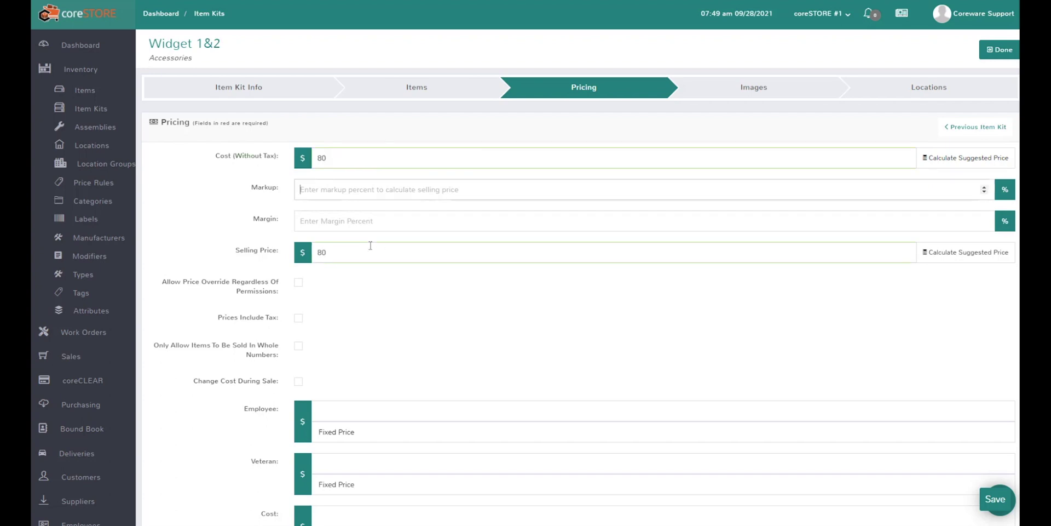
{"action": "type", "text": "6"}
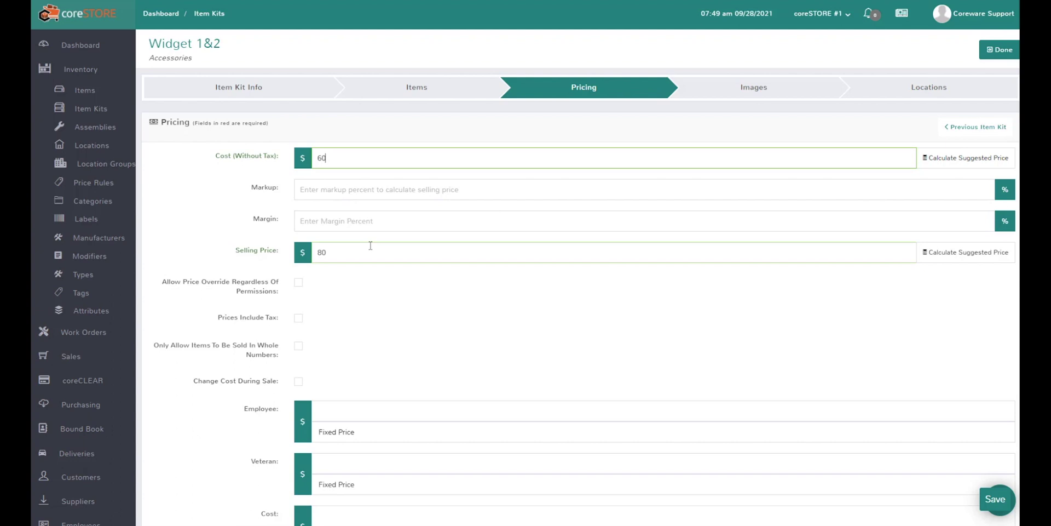
{"action": "left_click", "coordinate": [996, 499]}
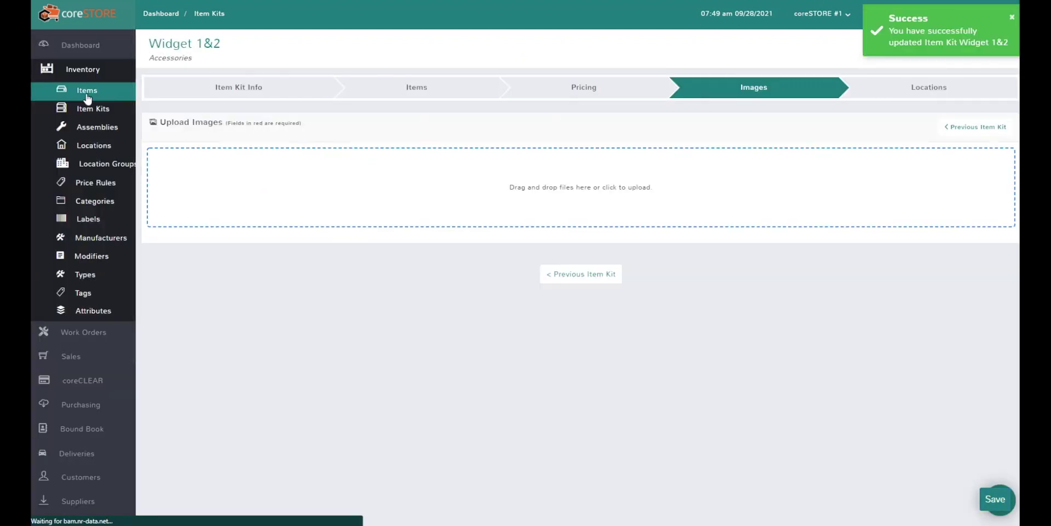
Search the items for 'widget' and open Widget 1 for editing.
{"action": "left_click", "coordinate": [87, 94]}
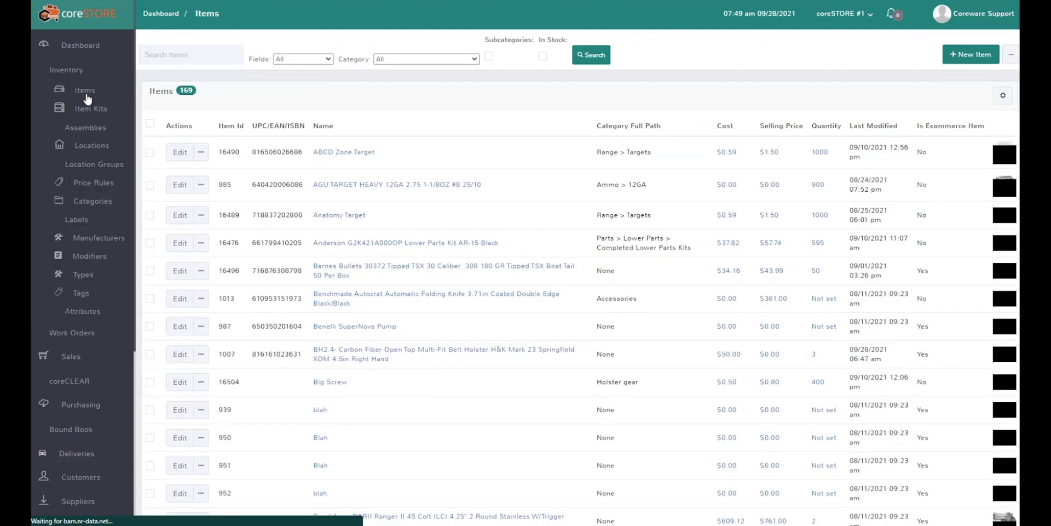
{"action": "triple_click", "coordinate": [187, 52]}
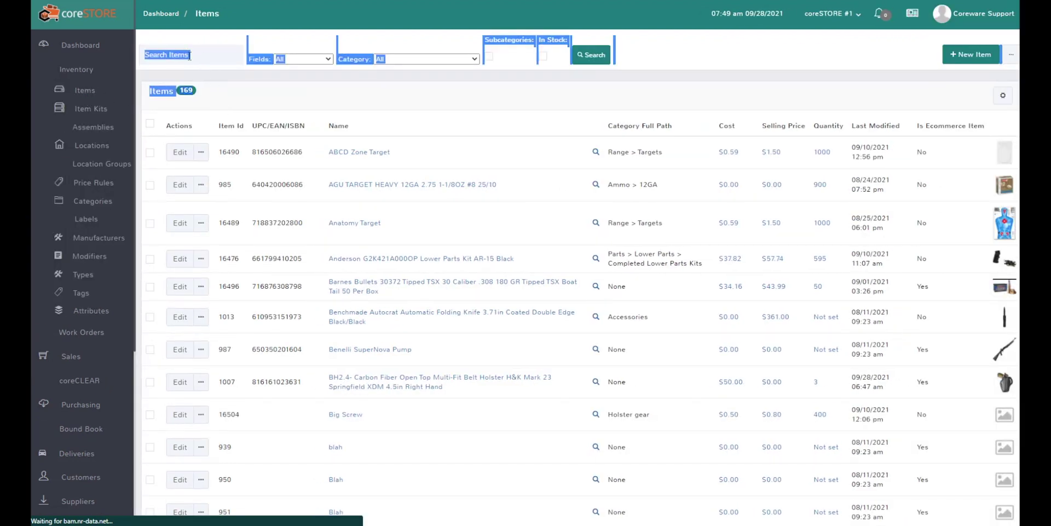
{"action": "type", "text": "widget"}
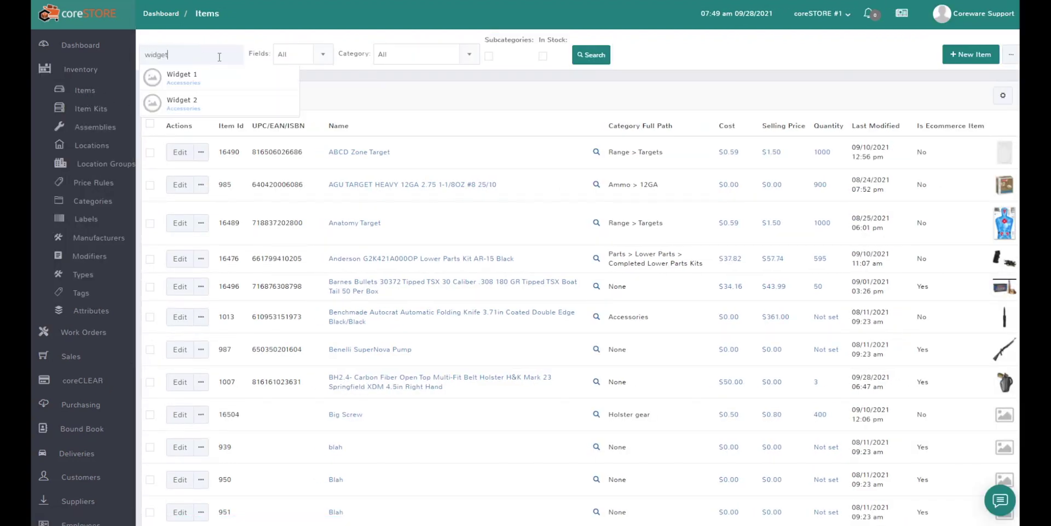
{"action": "key", "text": "Return"}
{"action": "left_click", "coordinate": [188, 151]}
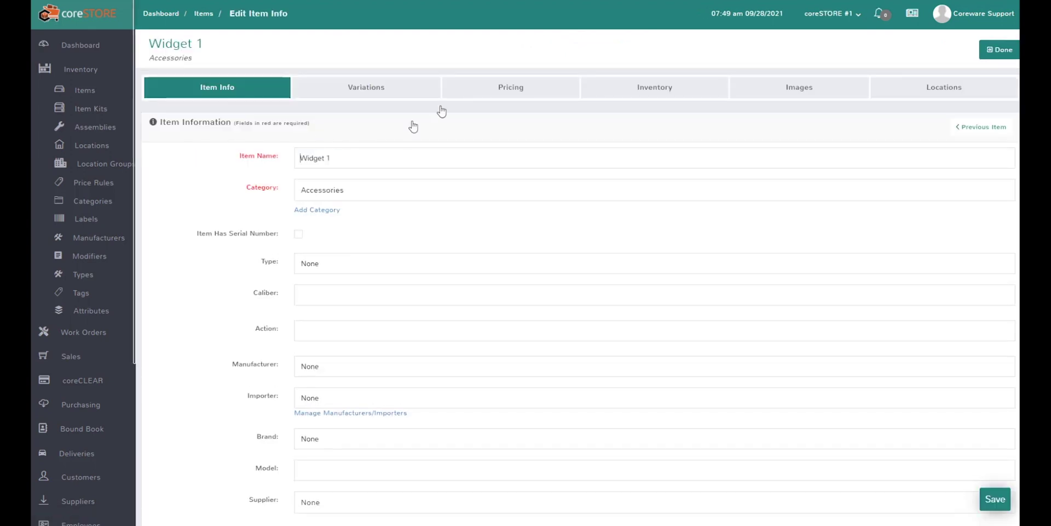
Enter a $30 cost and $50 selling price on Widget 1's Pricing tab.
{"action": "left_click", "coordinate": [505, 98]}
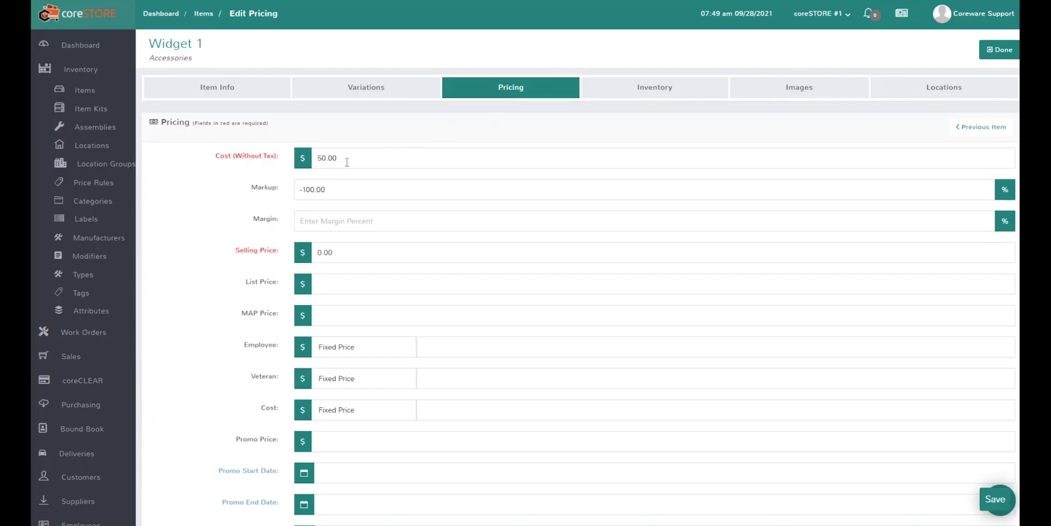
{"action": "left_click", "coordinate": [347, 162]}
{"action": "double_click", "coordinate": [347, 162]}
{"action": "type", "text": "30"}
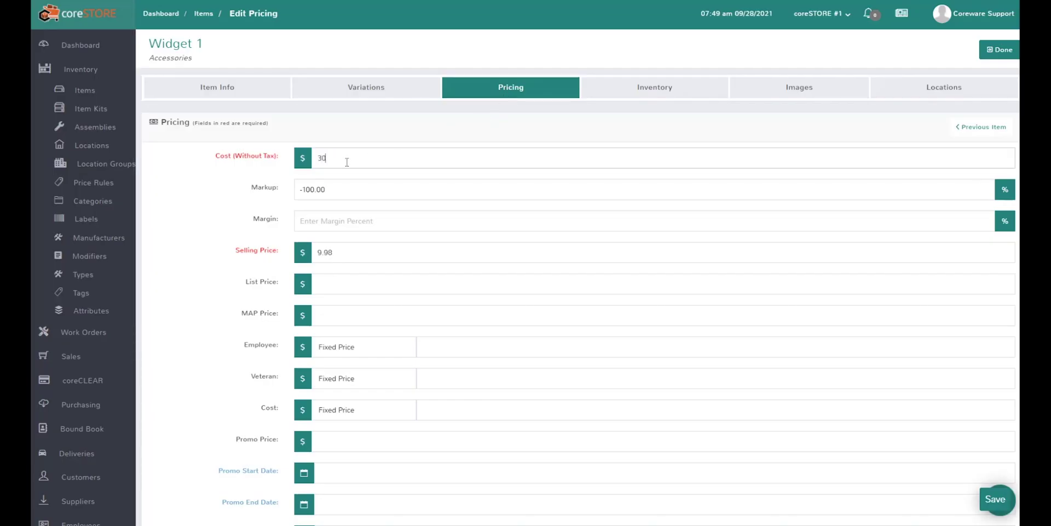
{"action": "key", "text": "Tab"}
{"action": "key", "text": "Tab"}
{"action": "key", "text": "Tab"}
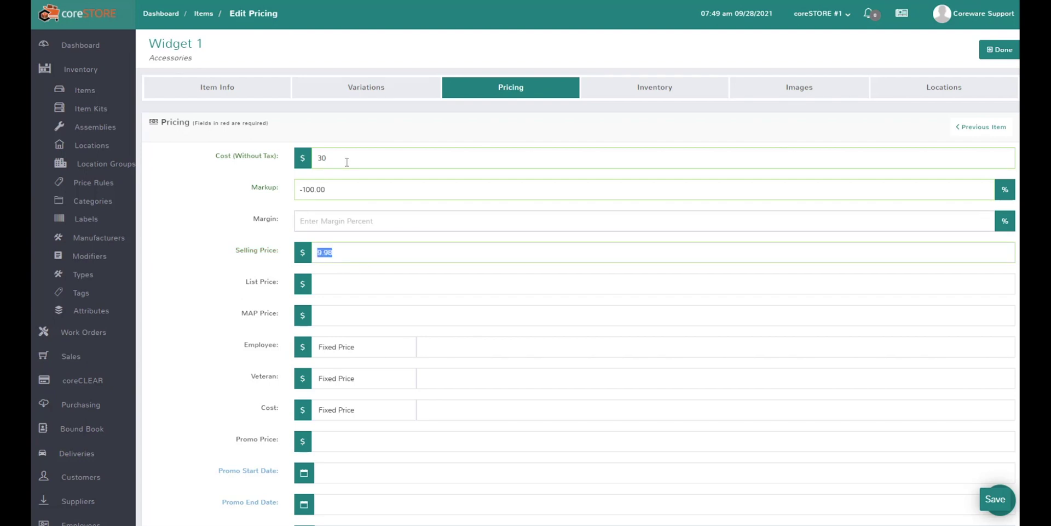
{"action": "key", "text": "BackSpace"}
{"action": "type", "text": "50"}
{"action": "key", "text": "Tab"}
Clear Widget 1's -100.00 markup, re-enter the $50 selling price, and save.
{"action": "left_click", "coordinate": [328, 189]}
{"action": "double_click", "coordinate": [327, 189]}
{"action": "key", "text": "BackSpace"}
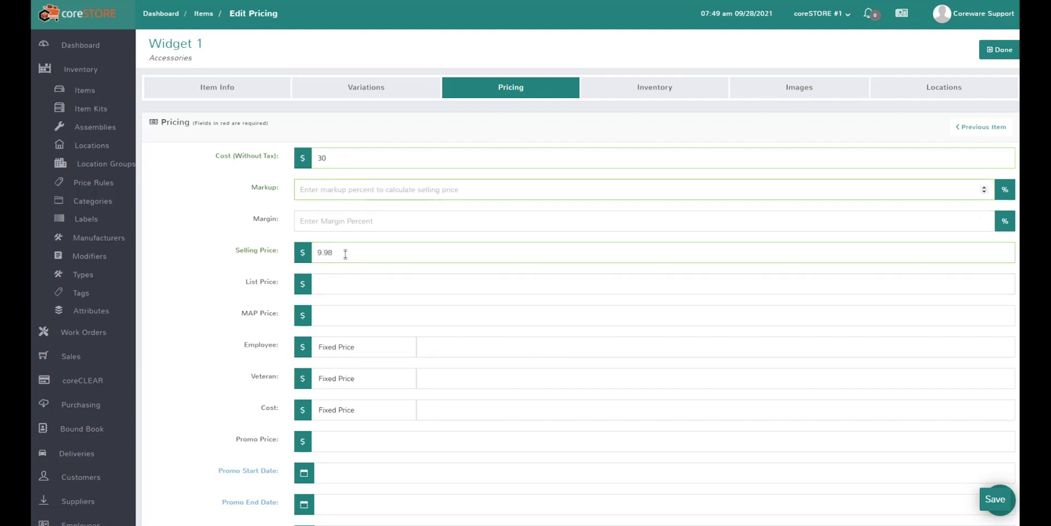
{"action": "left_click", "coordinate": [346, 253]}
{"action": "double_click", "coordinate": [344, 255]}
{"action": "type", "text": "50"}
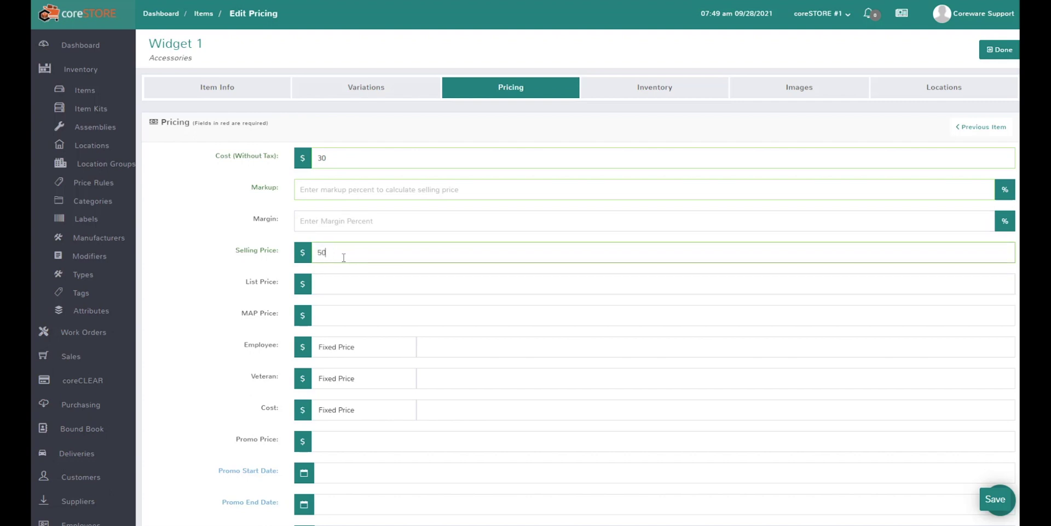
{"action": "left_click", "coordinate": [995, 499]}
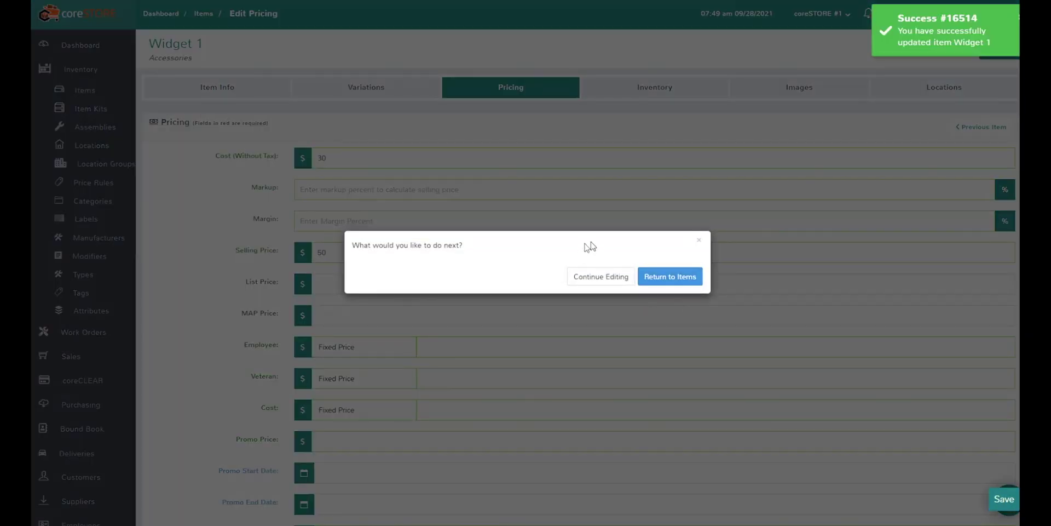
{"action": "left_click", "coordinate": [656, 275]}
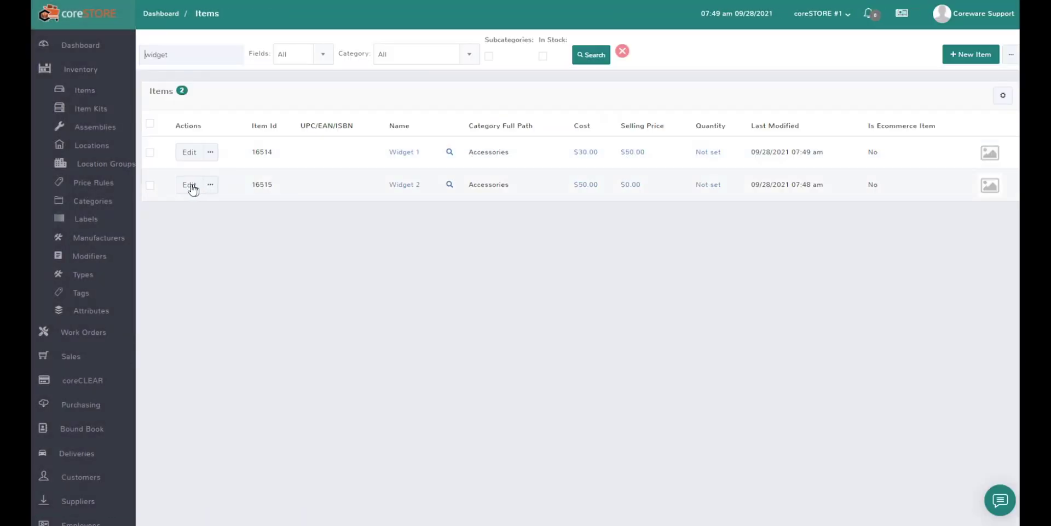
Set Widget 2's cost to $30, clear its markup, and save a $50 selling price.
{"action": "left_click", "coordinate": [190, 185]}
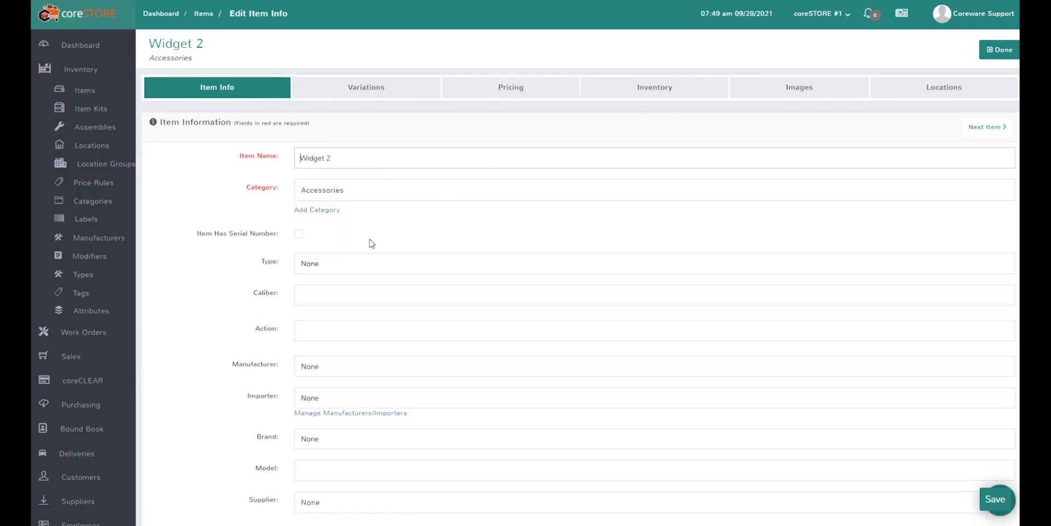
{"action": "scroll", "coordinate": [370, 239], "scroll_direction": "down", "scroll_amount": 3}
{"action": "scroll", "coordinate": [385, 223], "scroll_direction": "up", "scroll_amount": 2}
{"action": "left_click", "coordinate": [340, 158]}
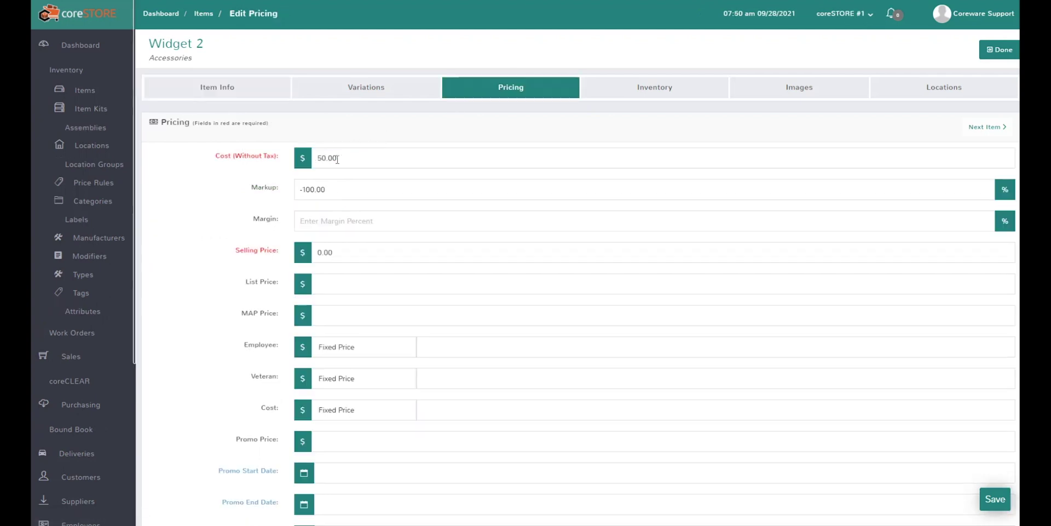
{"action": "double_click", "coordinate": [335, 158]}
{"action": "type", "text": "30"}
{"action": "key", "text": "Tab"}
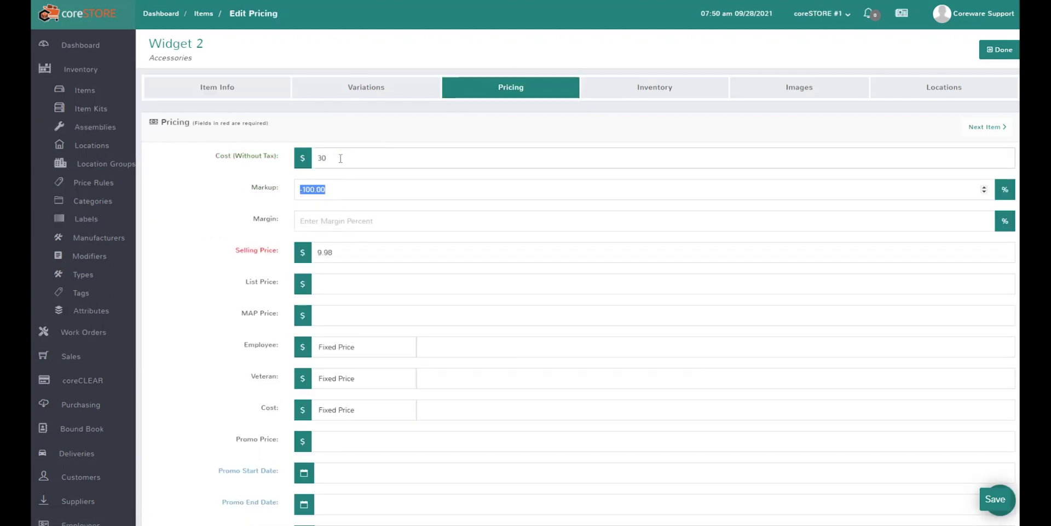
{"action": "key", "text": "BackSpace"}
{"action": "key", "text": "Tab"}
{"action": "key", "text": "Tab"}
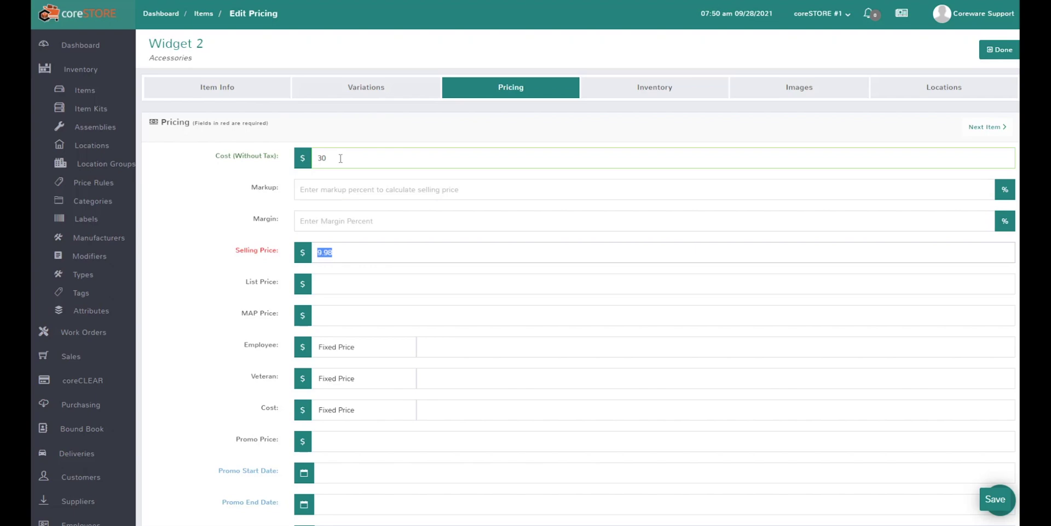
{"action": "type", "text": "50"}
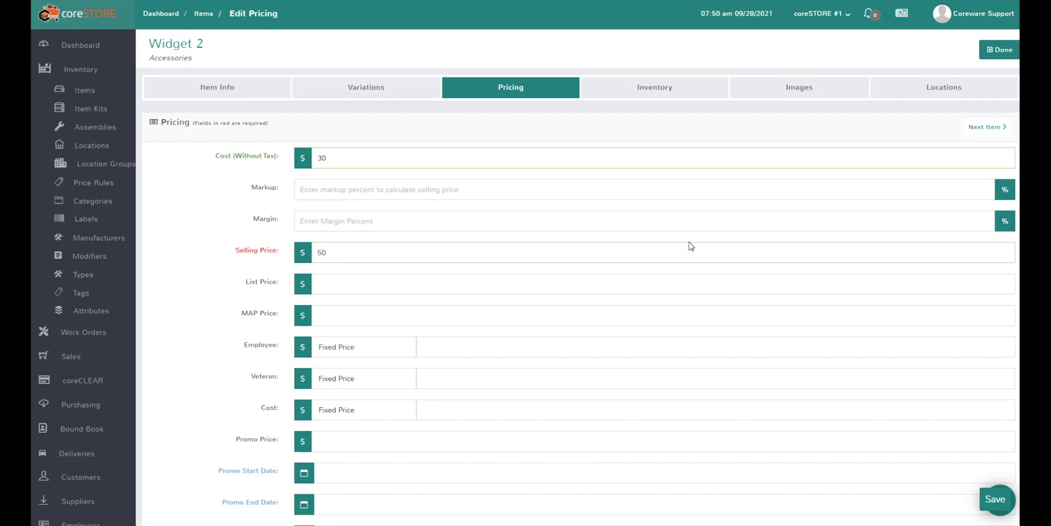
{"action": "left_click", "coordinate": [996, 498]}
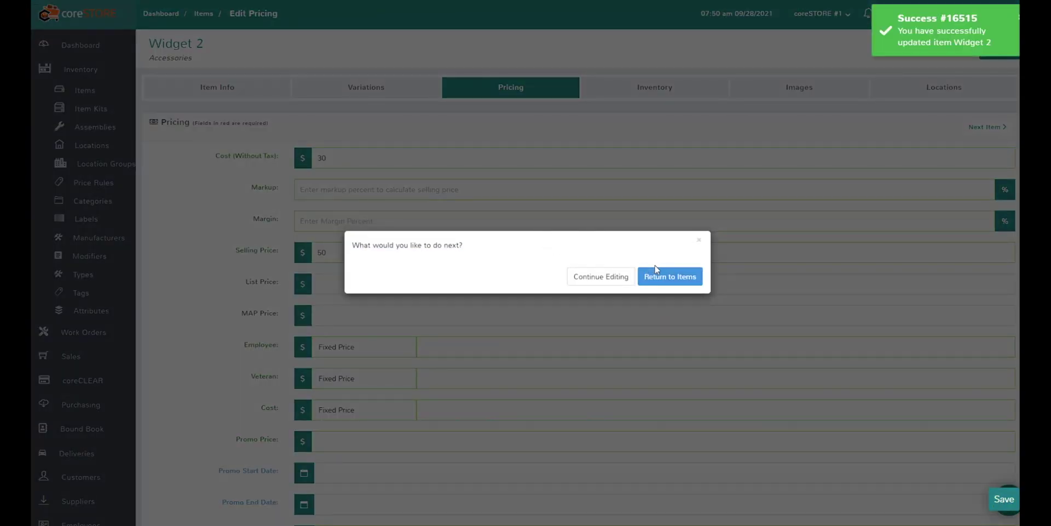
{"action": "left_click", "coordinate": [660, 278]}
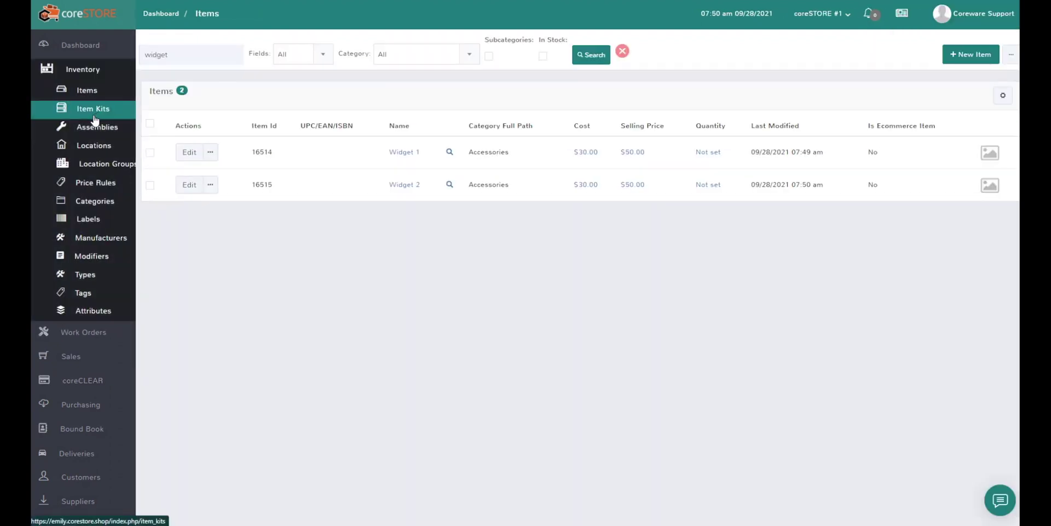
Open the Widget 1&2 kit and check its pricing and component items.
{"action": "left_click", "coordinate": [94, 116]}
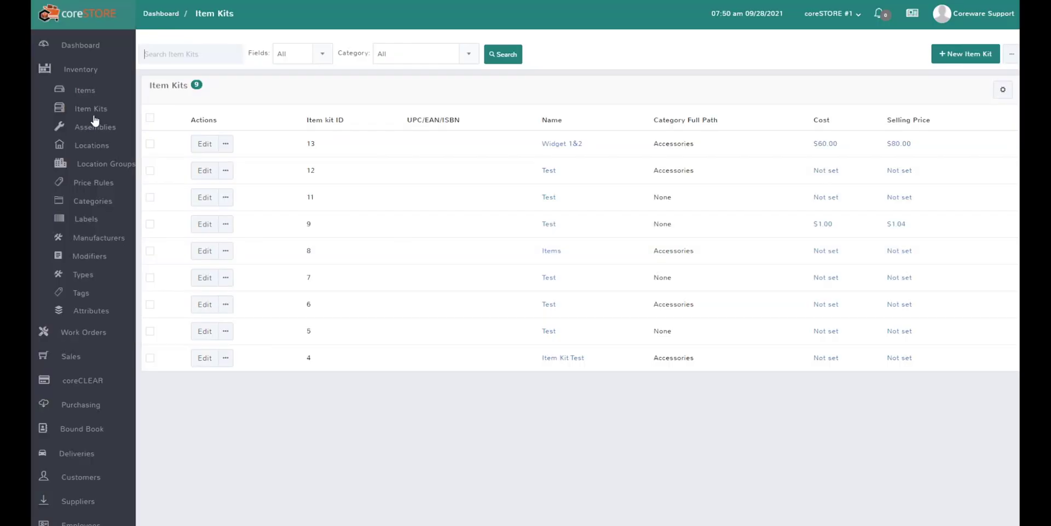
{"action": "left_click", "coordinate": [206, 148]}
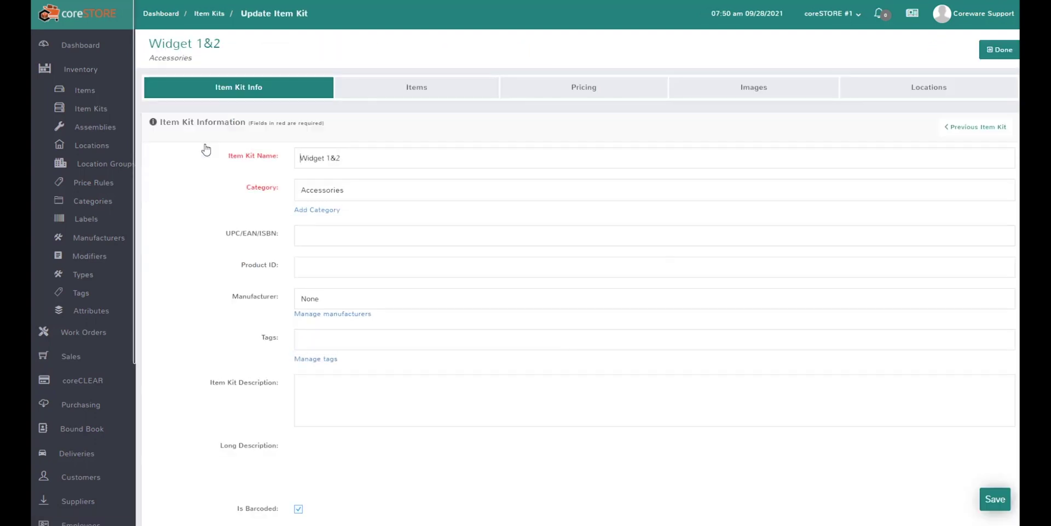
{"action": "left_click", "coordinate": [551, 95]}
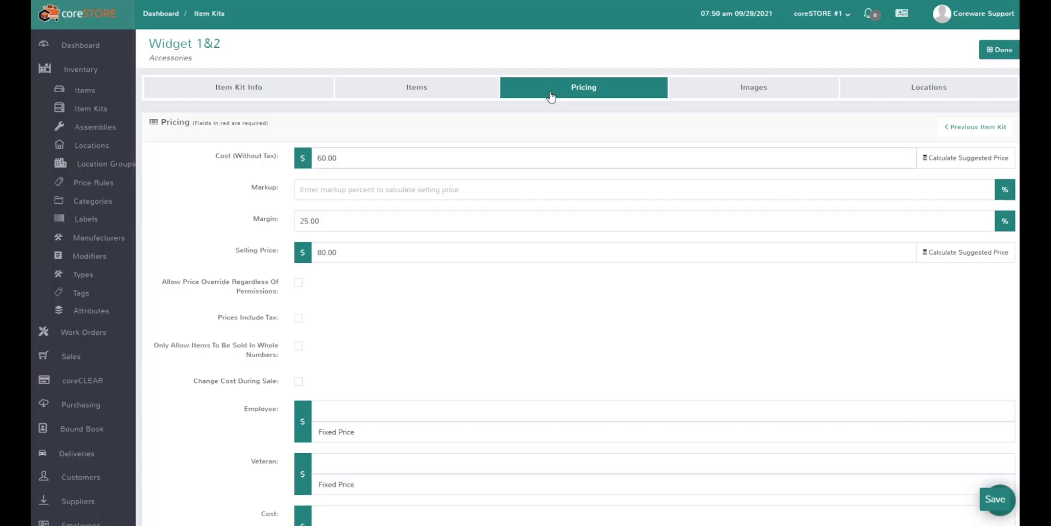
{"action": "left_click", "coordinate": [409, 92]}
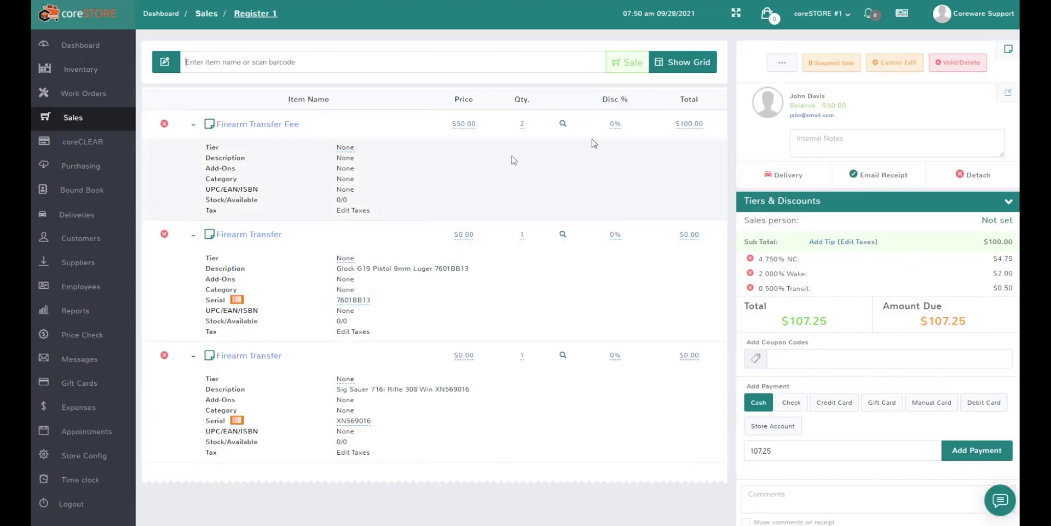
Cancel the pending sale and add the Widget 1&2 kit to the cart.
{"action": "left_click", "coordinate": [899, 67]}
{"action": "left_click", "coordinate": [690, 280]}
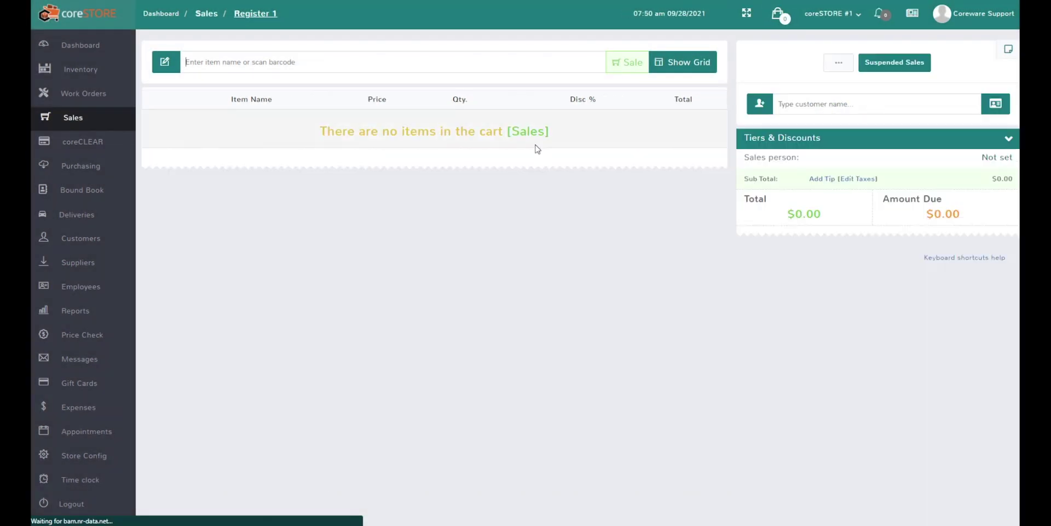
{"action": "left_click", "coordinate": [223, 62]}
{"action": "type", "text": "widget"}
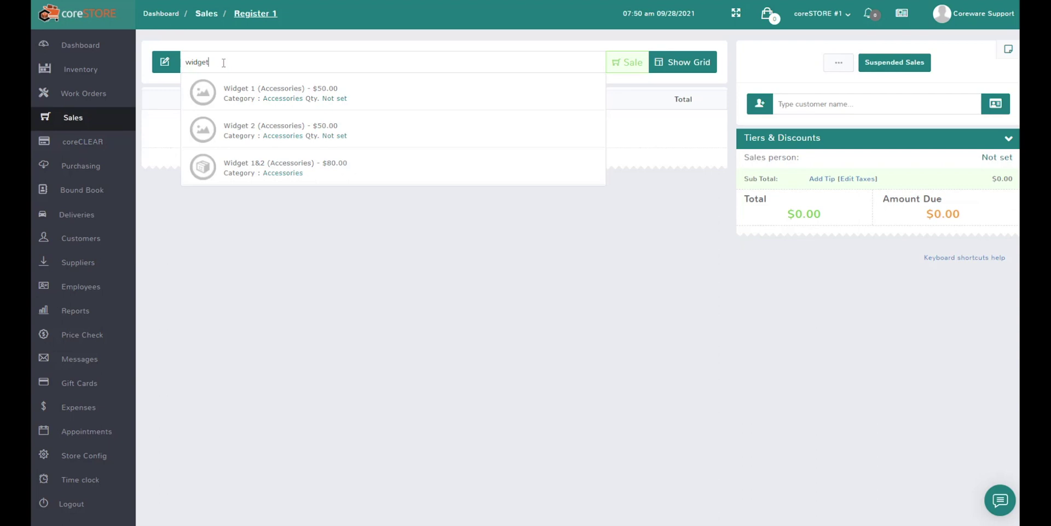
{"action": "left_click", "coordinate": [259, 163]}
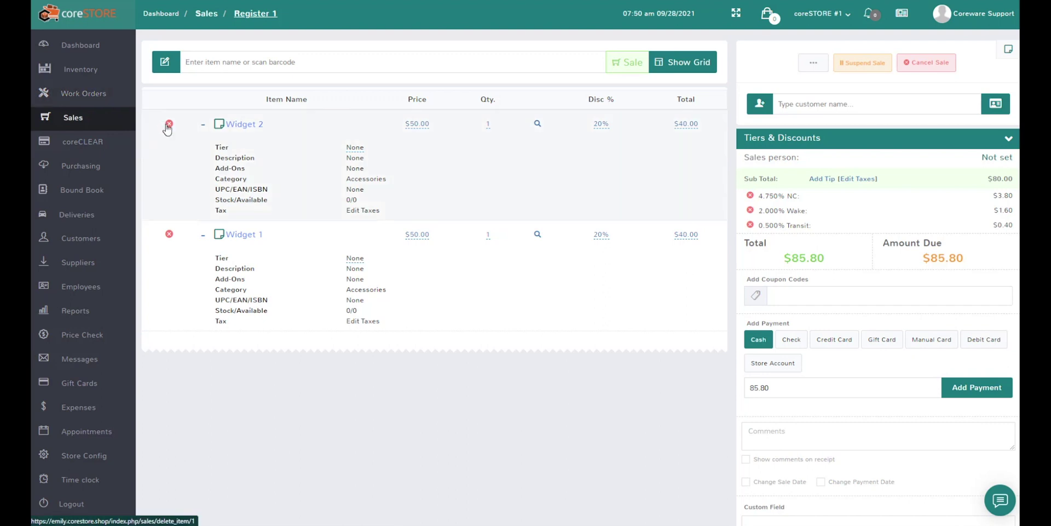
Delete the Widget 2 and Widget 1 lines from the cart.
{"action": "left_click", "coordinate": [169, 125]}
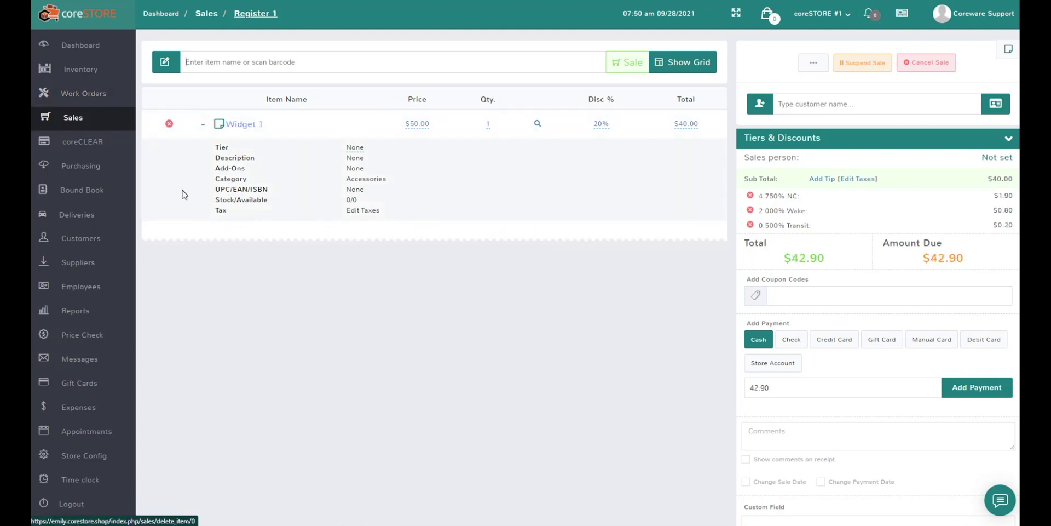
{"action": "left_click", "coordinate": [169, 125]}
{"action": "left_click", "coordinate": [82, 167]}
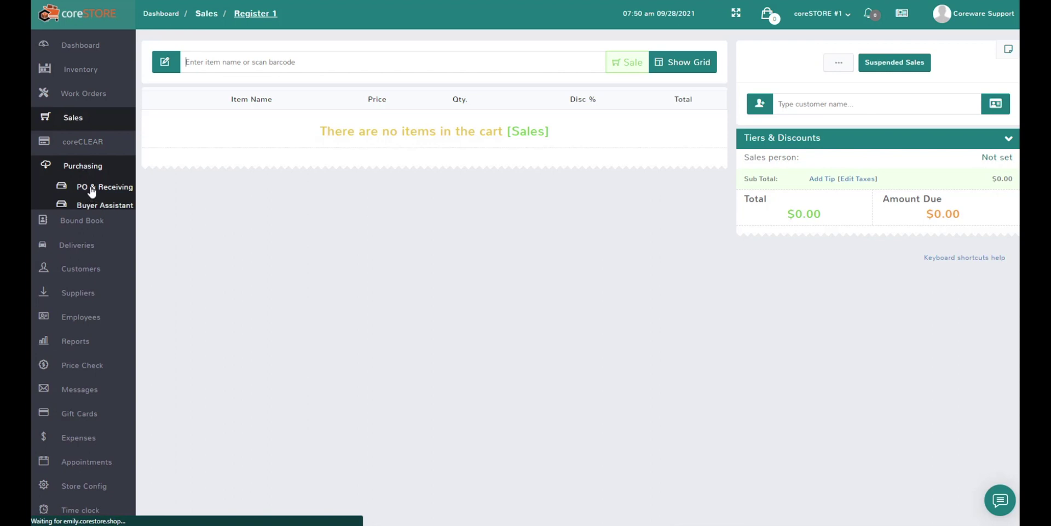
Add Widget 1 and Widget 2 to a receiving, with quantities 150 and 100.
{"action": "left_click", "coordinate": [91, 188]}
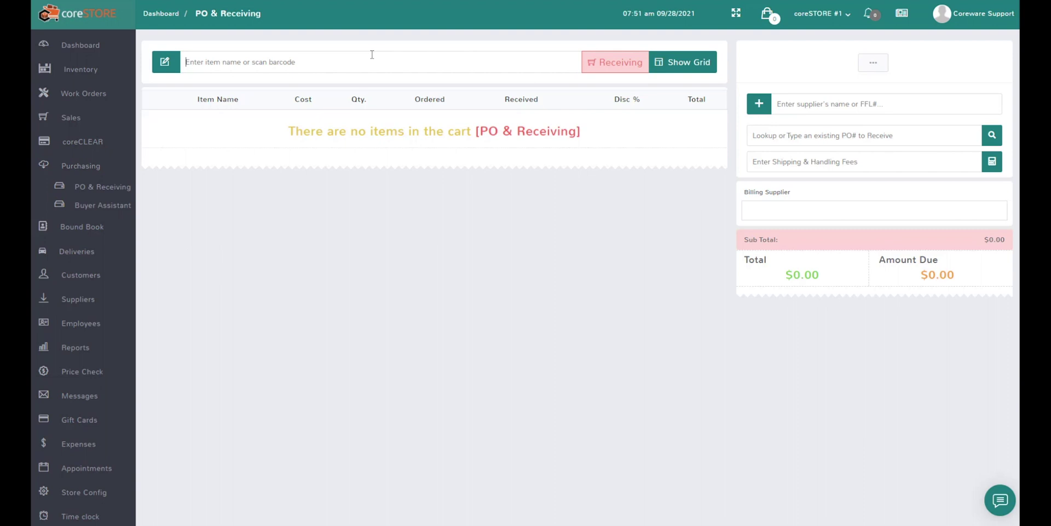
{"action": "type", "text": "widg"}
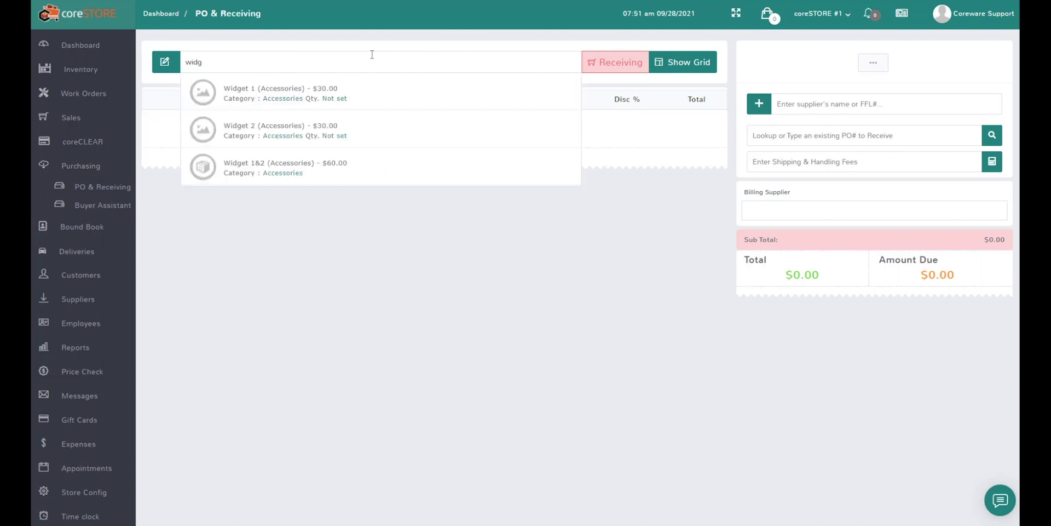
{"action": "left_click", "coordinate": [335, 94]}
{"action": "type", "text": "wdi"}
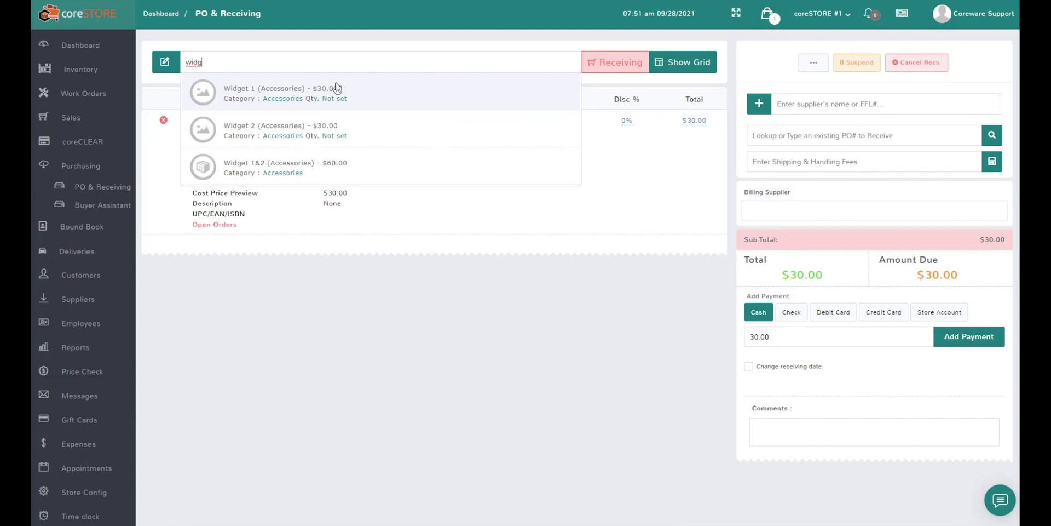
{"action": "left_click", "coordinate": [314, 123]}
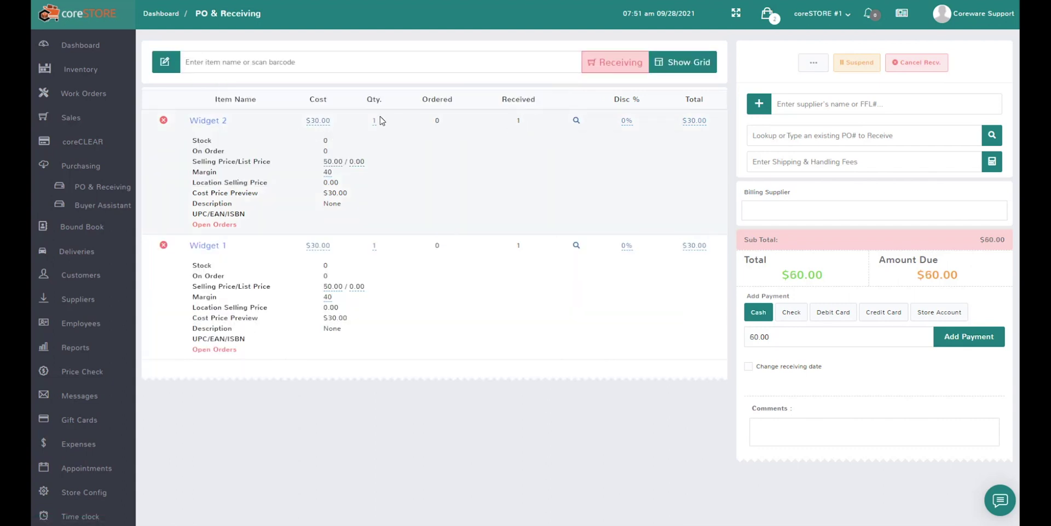
{"action": "left_click", "coordinate": [375, 121]}
{"action": "key", "text": "Return"}
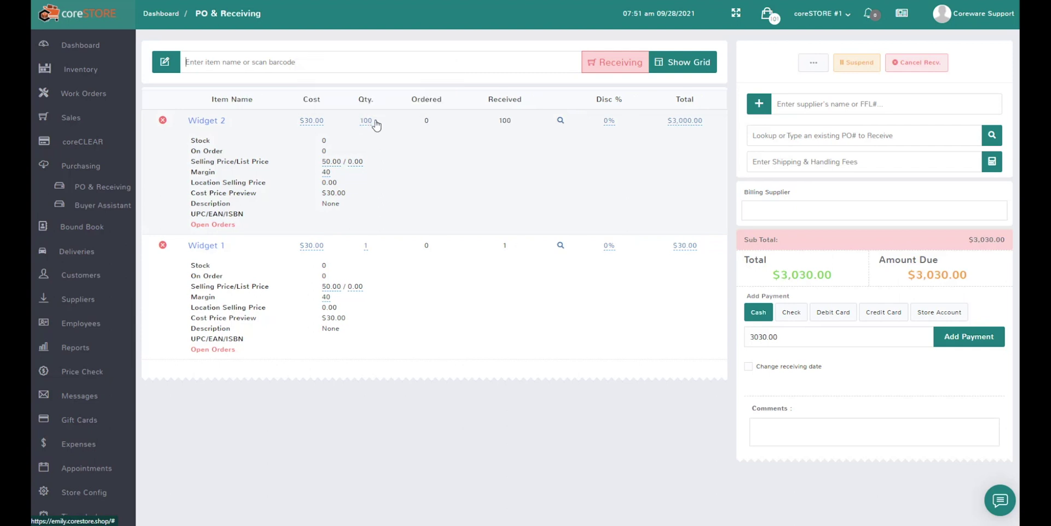
{"action": "scroll", "coordinate": [388, 150], "scroll_direction": "down", "scroll_amount": 2}
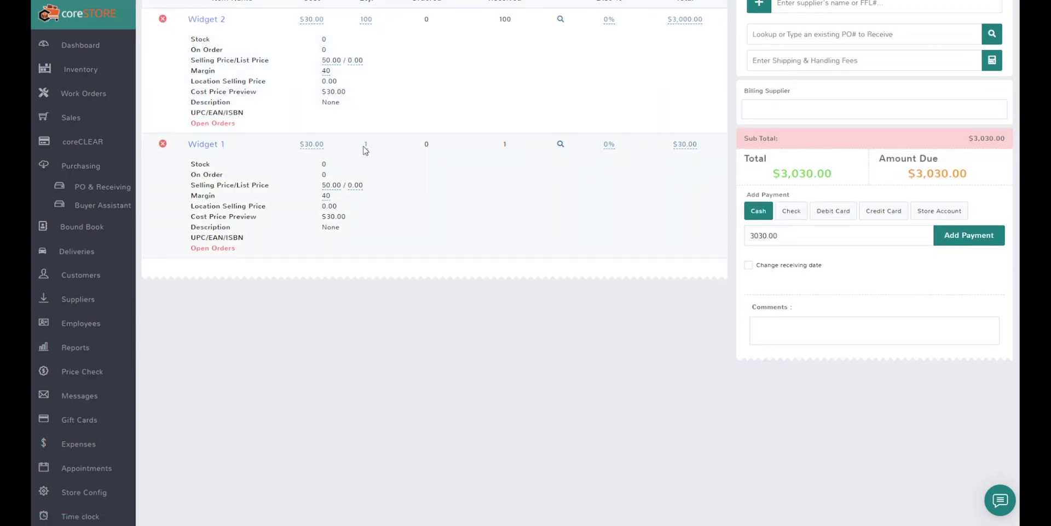
{"action": "left_click", "coordinate": [365, 145]}
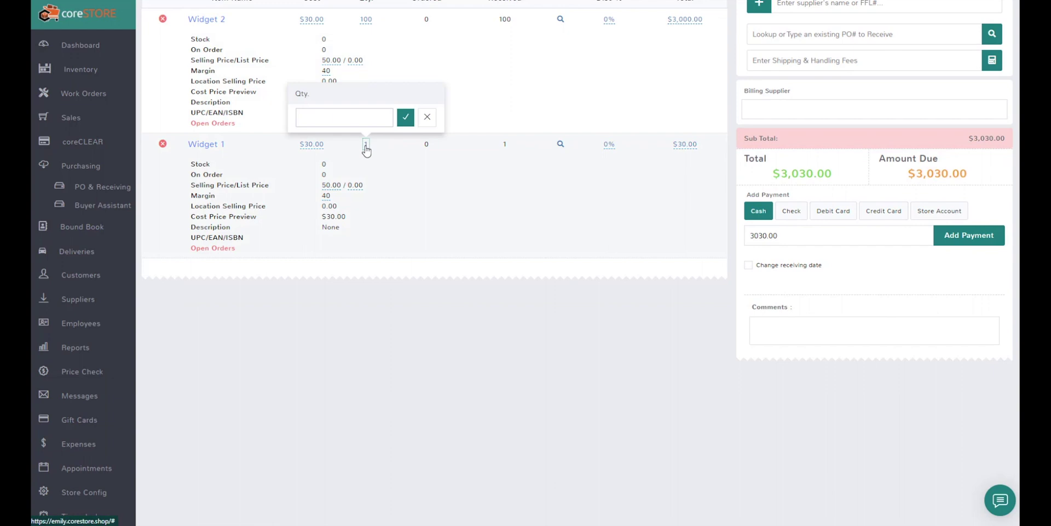
{"action": "type", "text": "200"}
{"action": "key", "text": "BackSpace"}
{"action": "key", "text": "Return"}
{"action": "scroll", "coordinate": [363, 147], "scroll_direction": "up", "scroll_amount": 2}
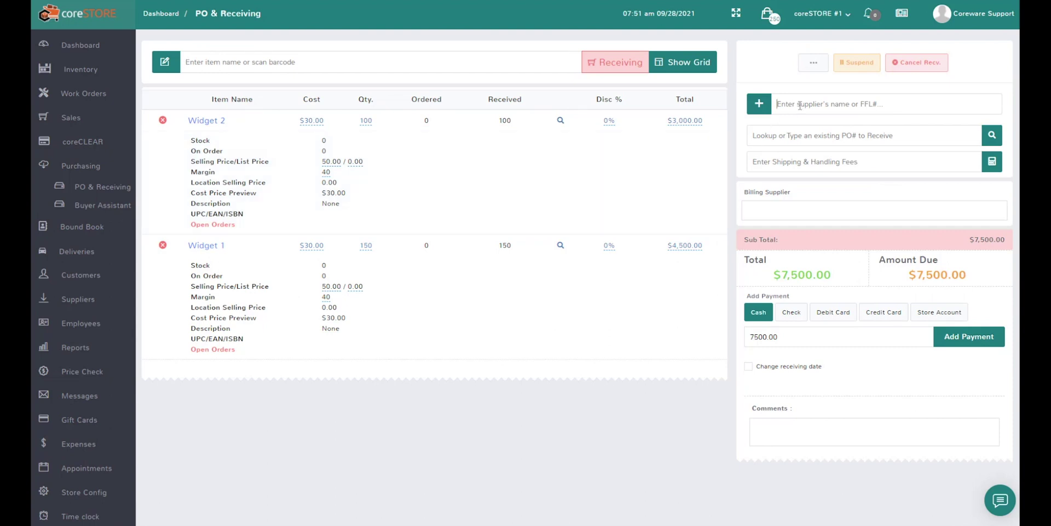
Choose the supplier, pay the $7,500.00 in cash, and submit the receiving.
{"action": "type", "text": "joh"}
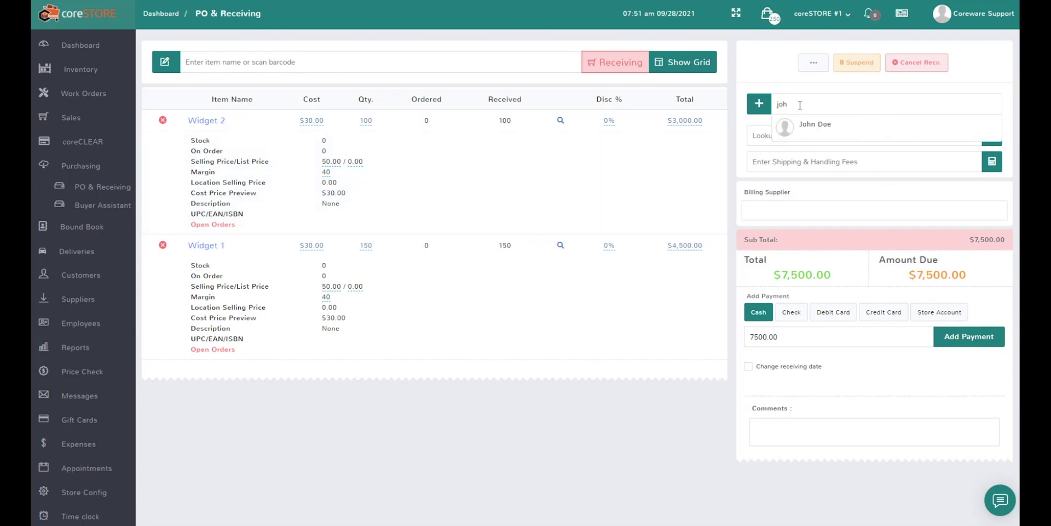
{"action": "left_click", "coordinate": [801, 126]}
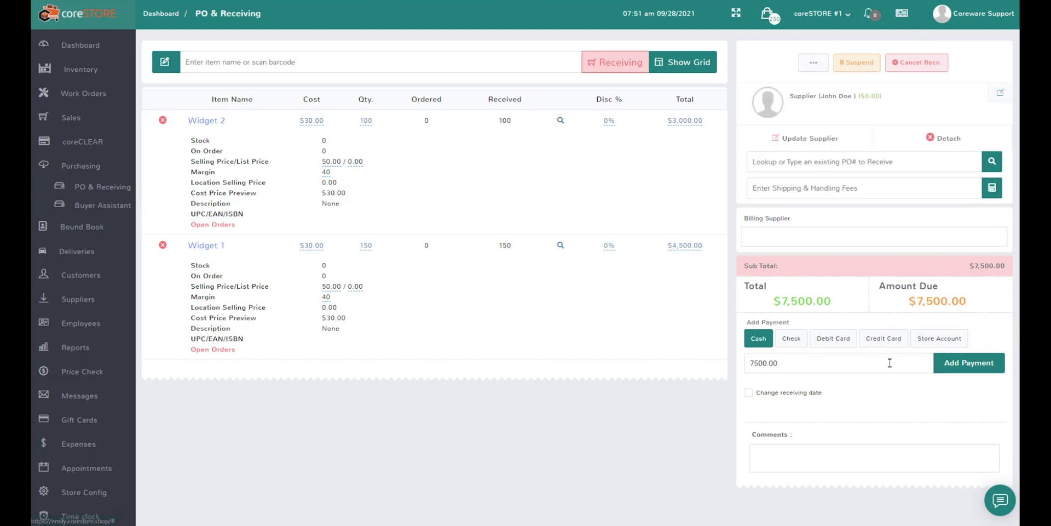
{"action": "left_click", "coordinate": [965, 365]}
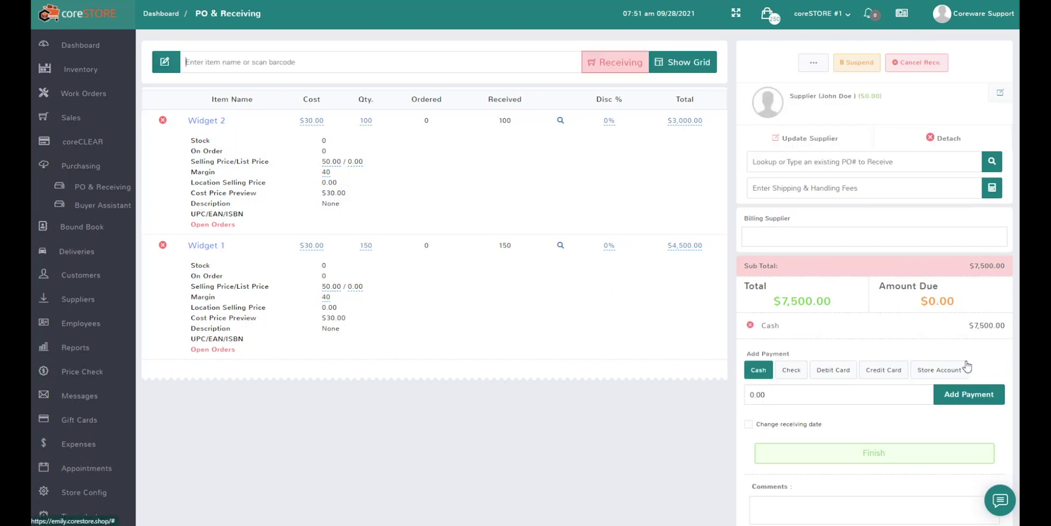
{"action": "left_click", "coordinate": [874, 453]}
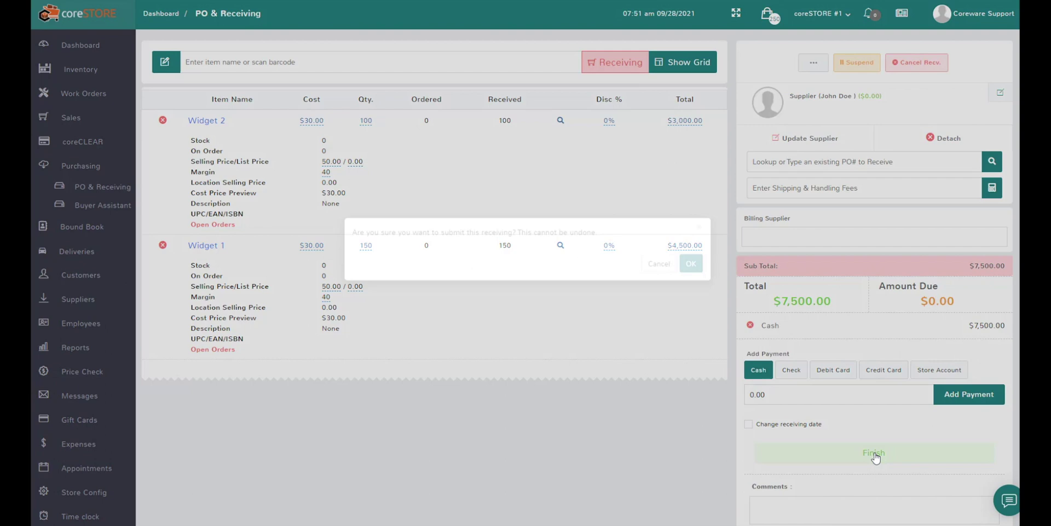
{"action": "left_click", "coordinate": [692, 277]}
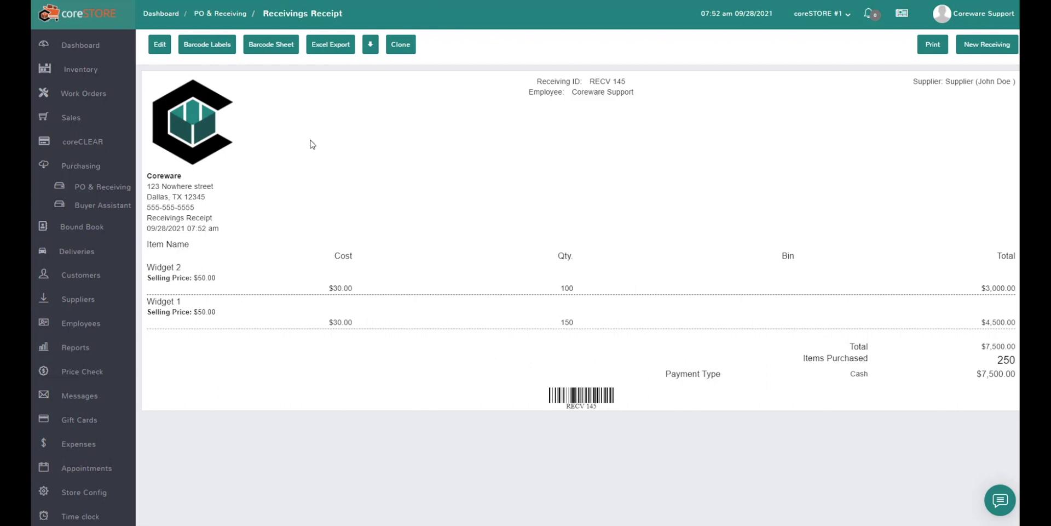
{"action": "left_click", "coordinate": [82, 69]}
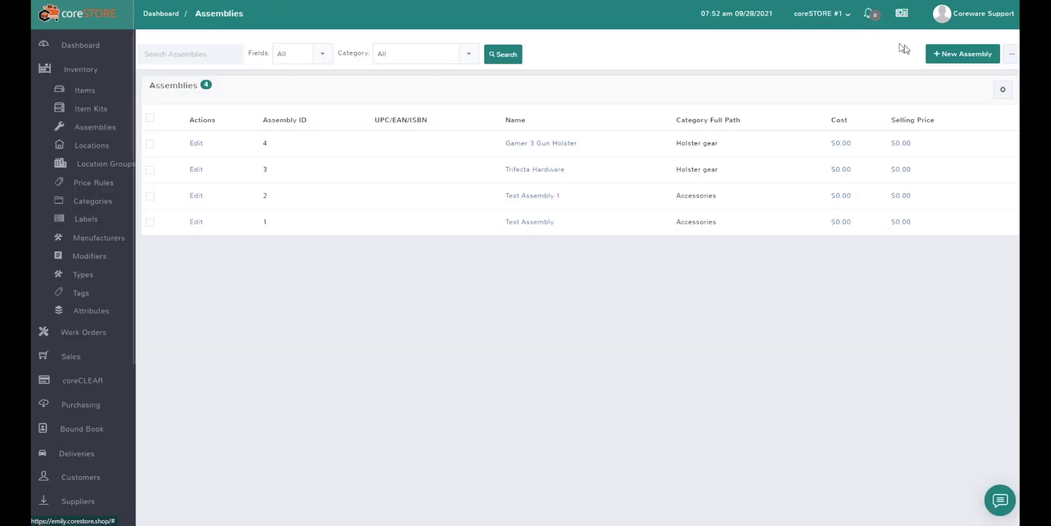
Begin a new assembly with FINISHED PRODUCT 1 (Accessories) as the assembly item.
{"action": "left_click", "coordinate": [955, 57]}
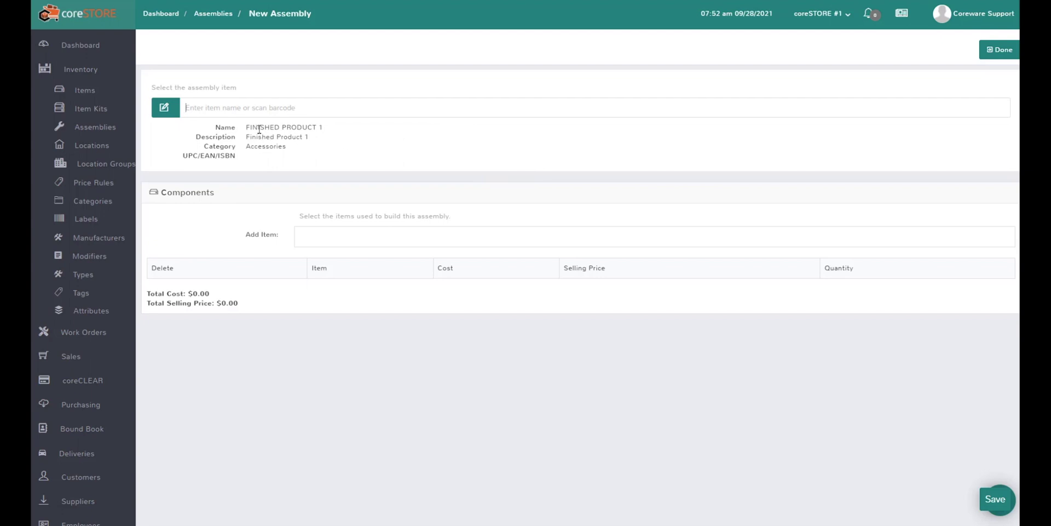
{"action": "left_click_drag", "start_coordinate": [234, 131], "coordinate": [261, 137]}
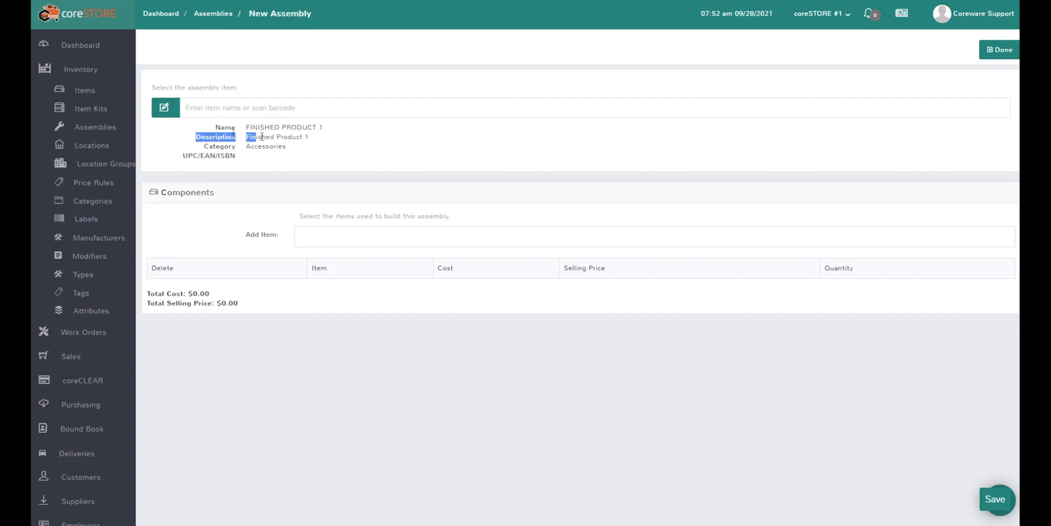
Look up FINISHED PRODUCT 1's pricing ($750.00 price, $0.00 cost), then go to the Assemblies list.
{"action": "left_click", "coordinate": [88, 93]}
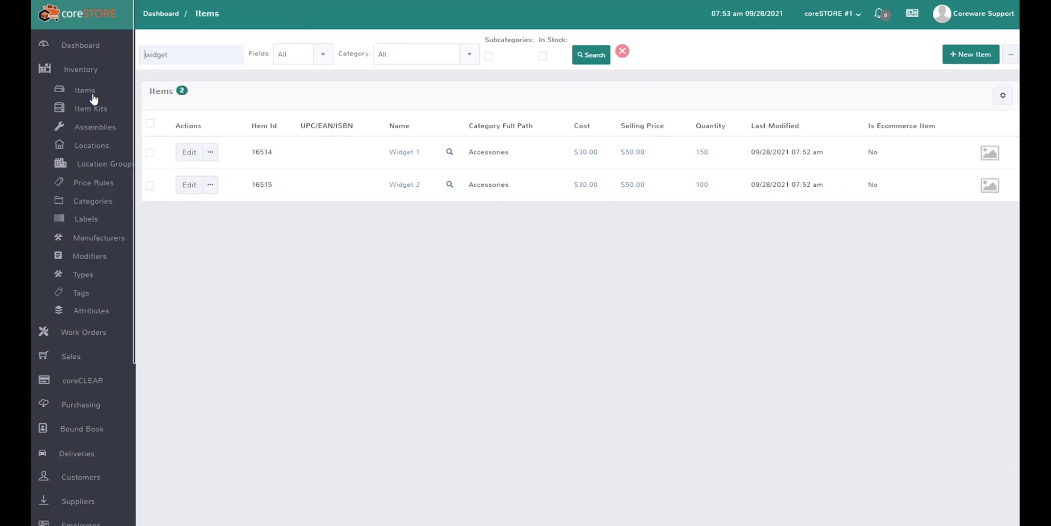
{"action": "left_click", "coordinate": [179, 55]}
{"action": "type", "text": "Finish"}
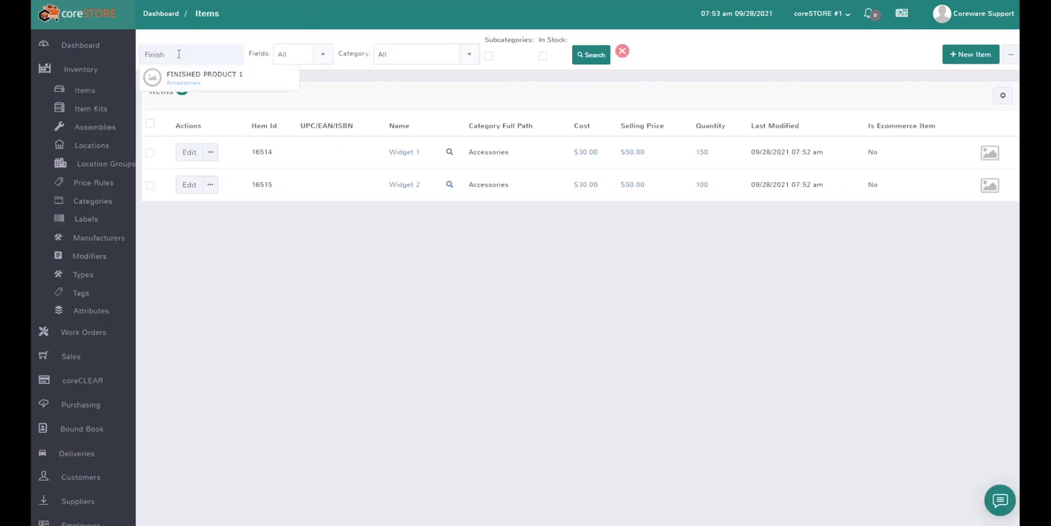
{"action": "left_click", "coordinate": [196, 76]}
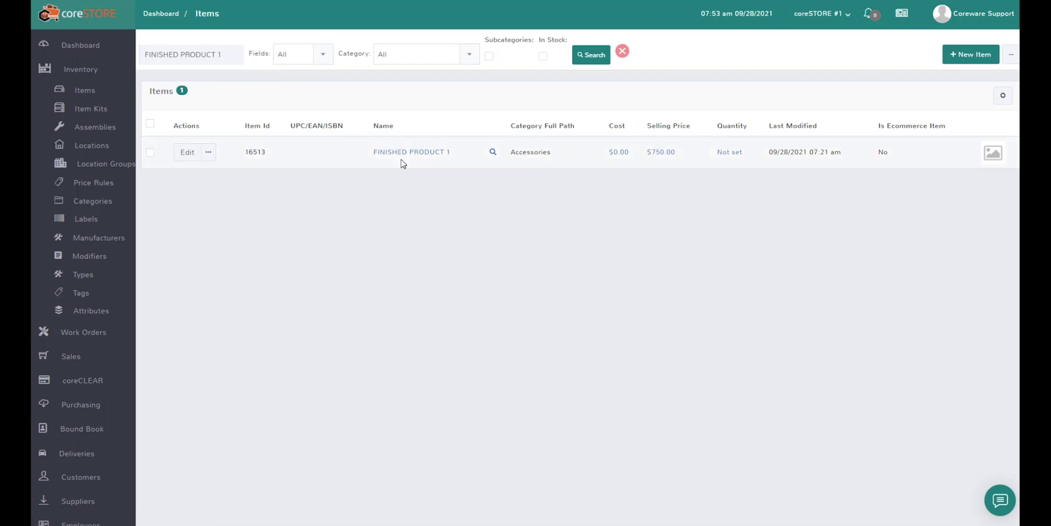
{"action": "left_click", "coordinate": [189, 152]}
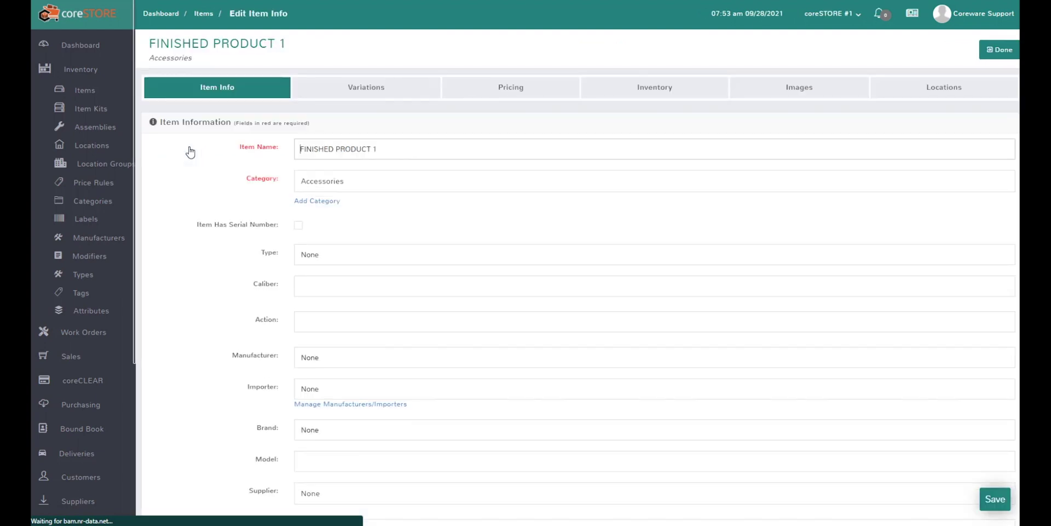
{"action": "left_click", "coordinate": [503, 93]}
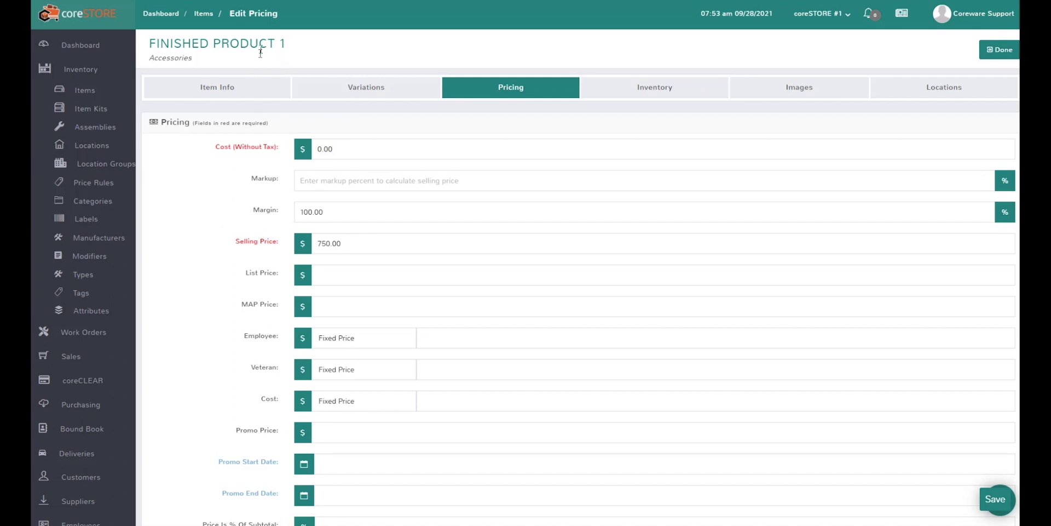
{"action": "left_click", "coordinate": [110, 131]}
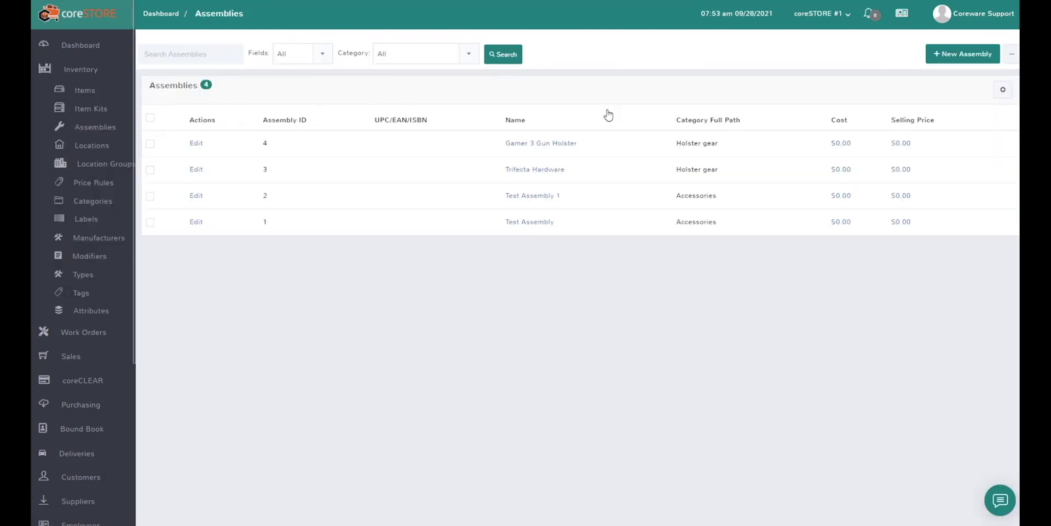
Start a new assembly with FINISHED PRODUCT 1 as the assembly item.
{"action": "left_click", "coordinate": [958, 59]}
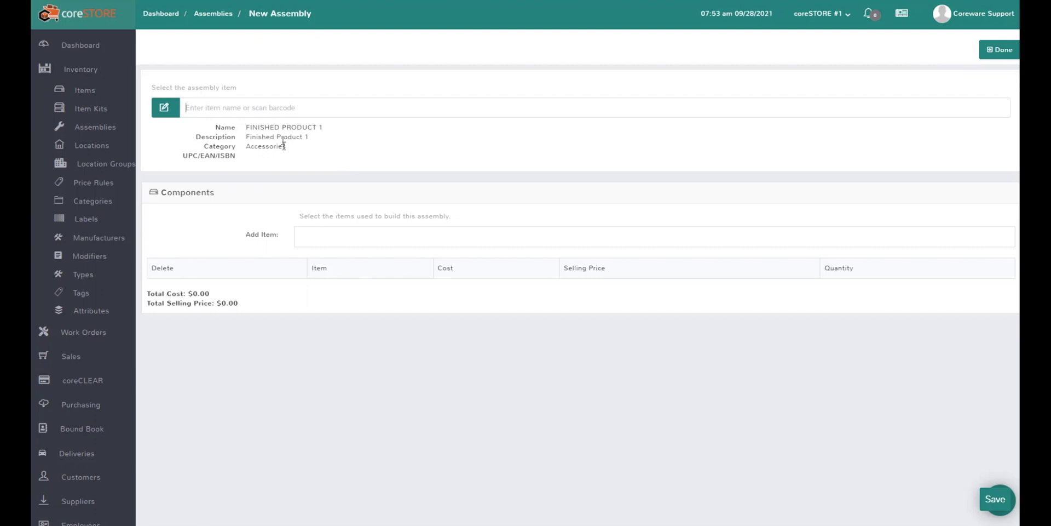
{"action": "type", "text": "Finish"}
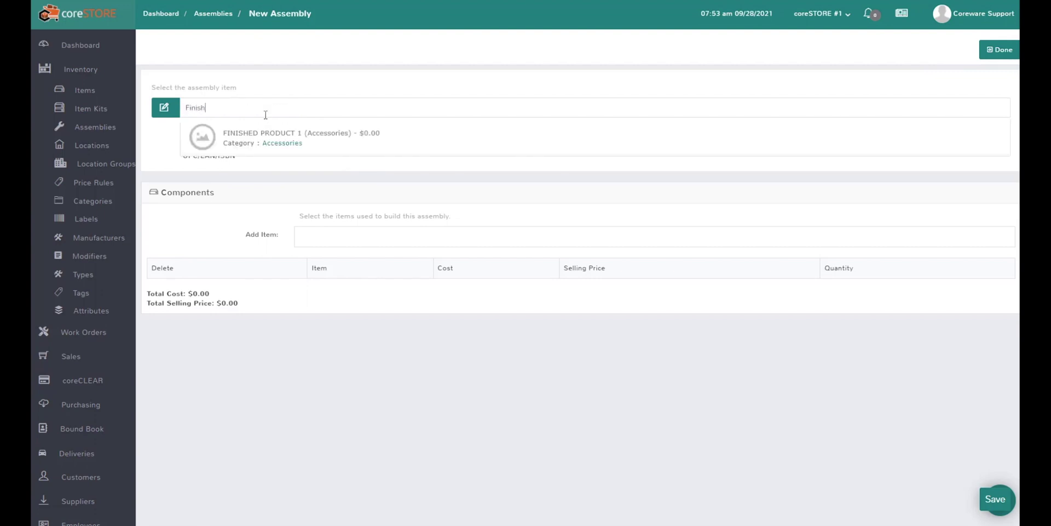
{"action": "left_click", "coordinate": [273, 135]}
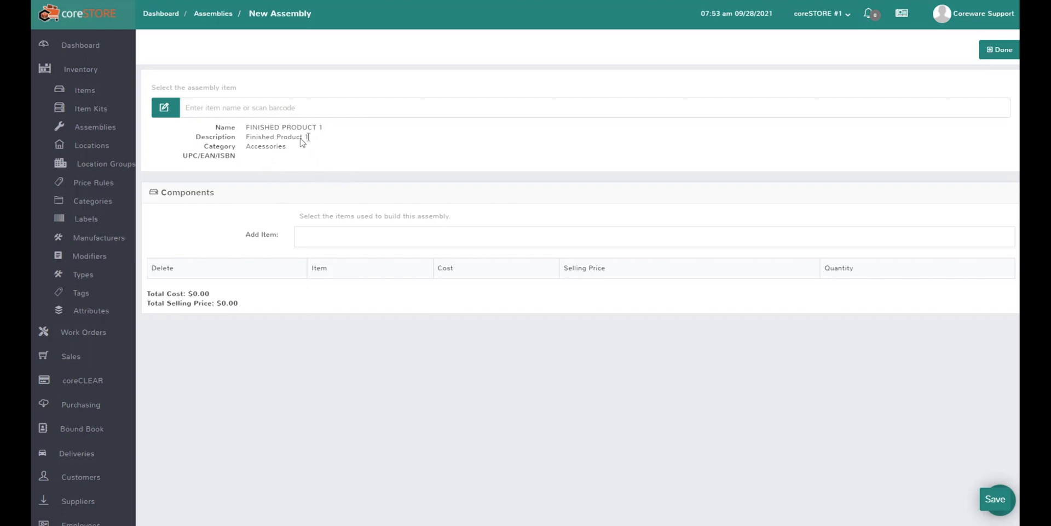
Add Widget 1 ×1 and Widget 2 ×2 as components and save the assembly.
{"action": "right_click", "coordinate": [333, 235]}
{"action": "left_click", "coordinate": [301, 235]}
{"action": "type", "text": "widget"}
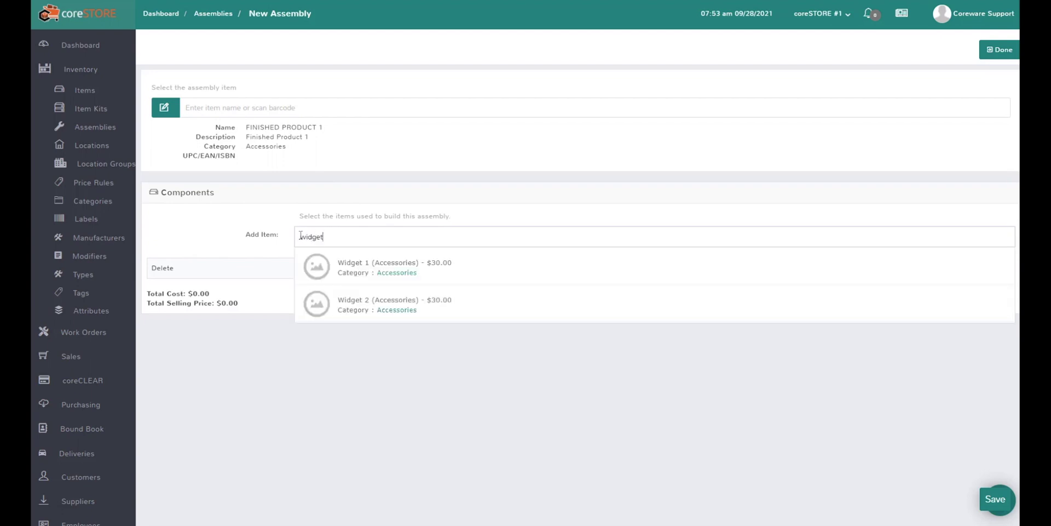
{"action": "left_click", "coordinate": [366, 268]}
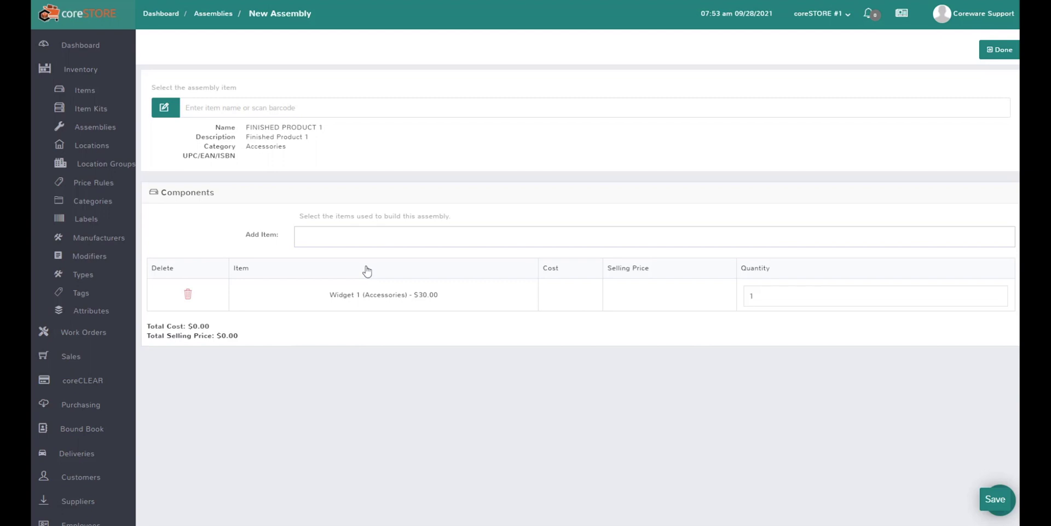
{"action": "type", "text": "widget"}
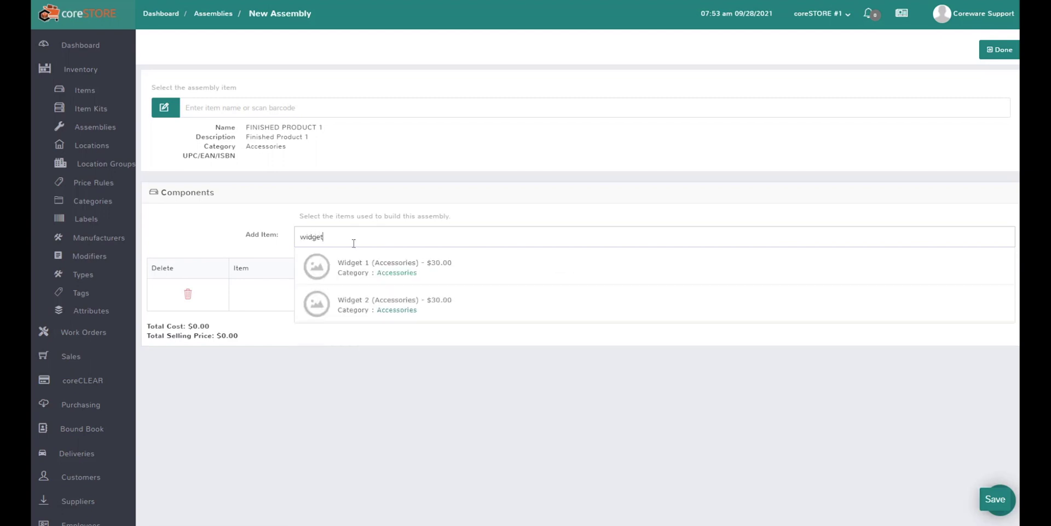
{"action": "left_click", "coordinate": [376, 302]}
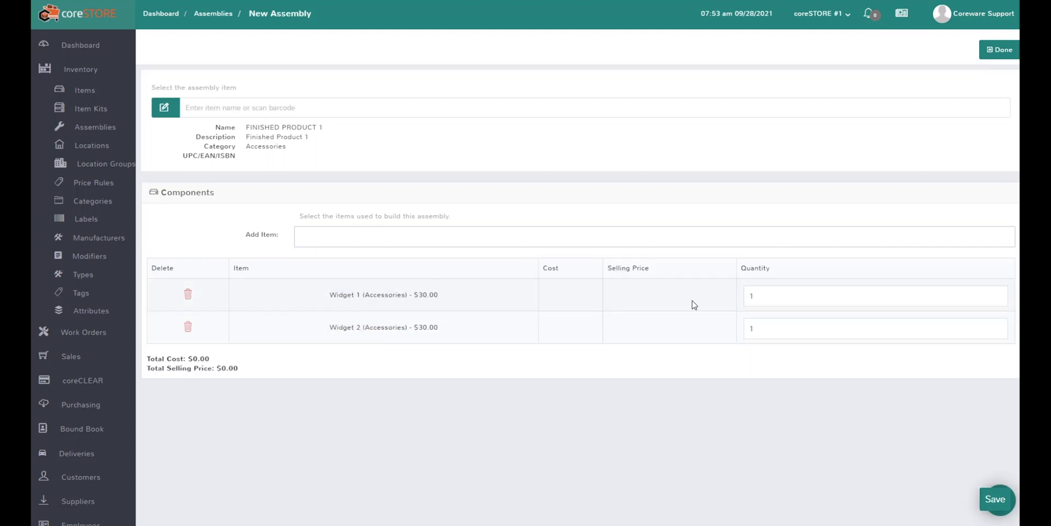
{"action": "left_click", "coordinate": [765, 327]}
{"action": "key", "text": "BackSpace"}
{"action": "type", "text": "2"}
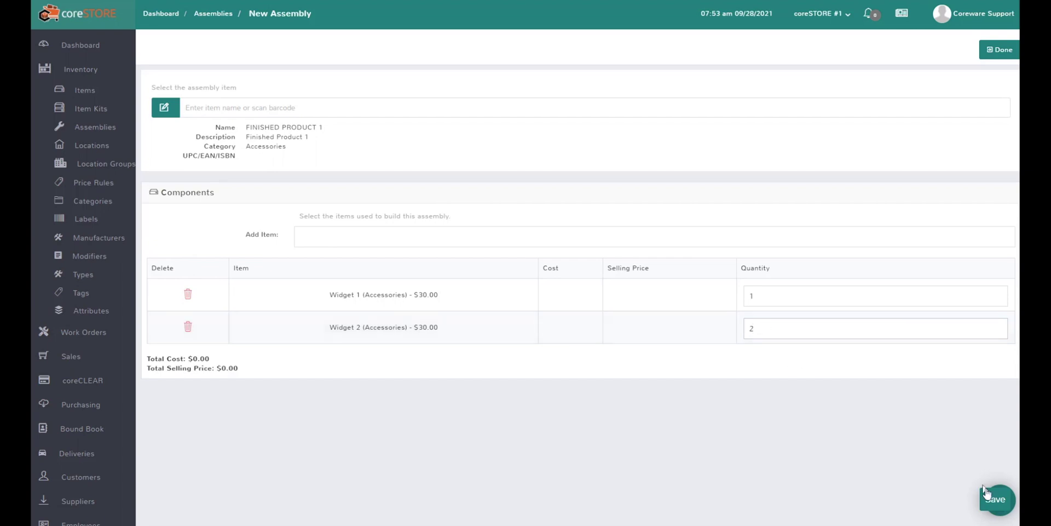
{"action": "left_click", "coordinate": [995, 503]}
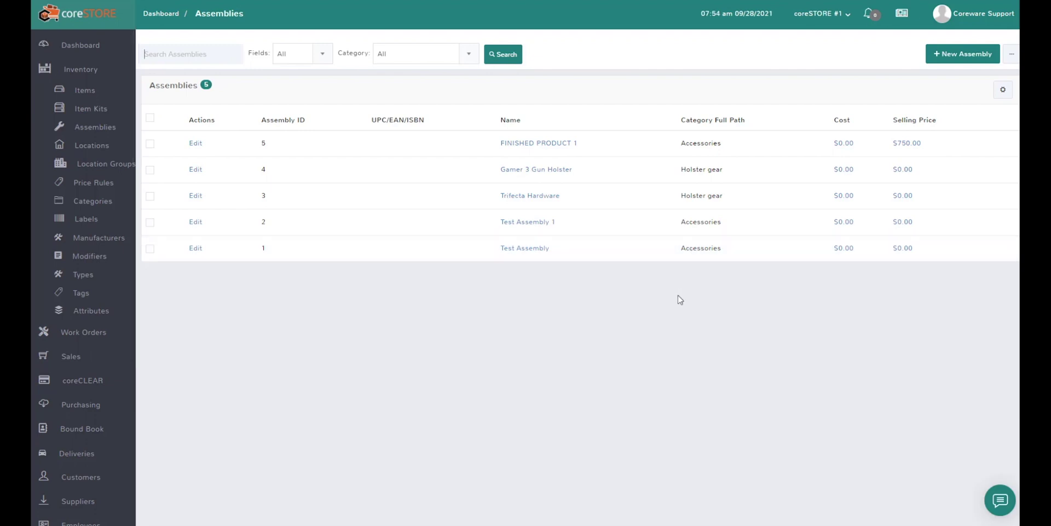
Review assembly 5's components, then select FINISHED PRODUCT 1 in Assemblies and start a build.
{"action": "left_click", "coordinate": [195, 145]}
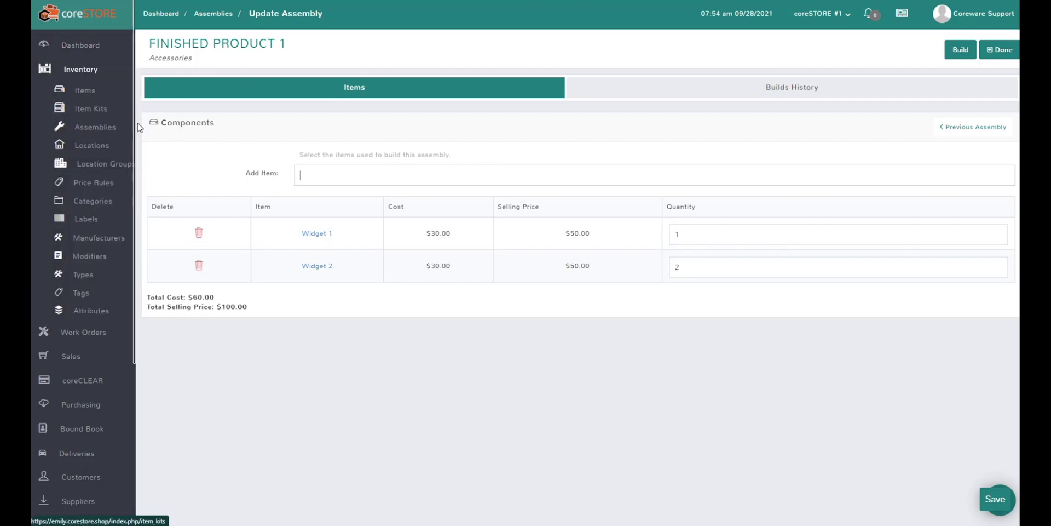
{"action": "left_click", "coordinate": [104, 134]}
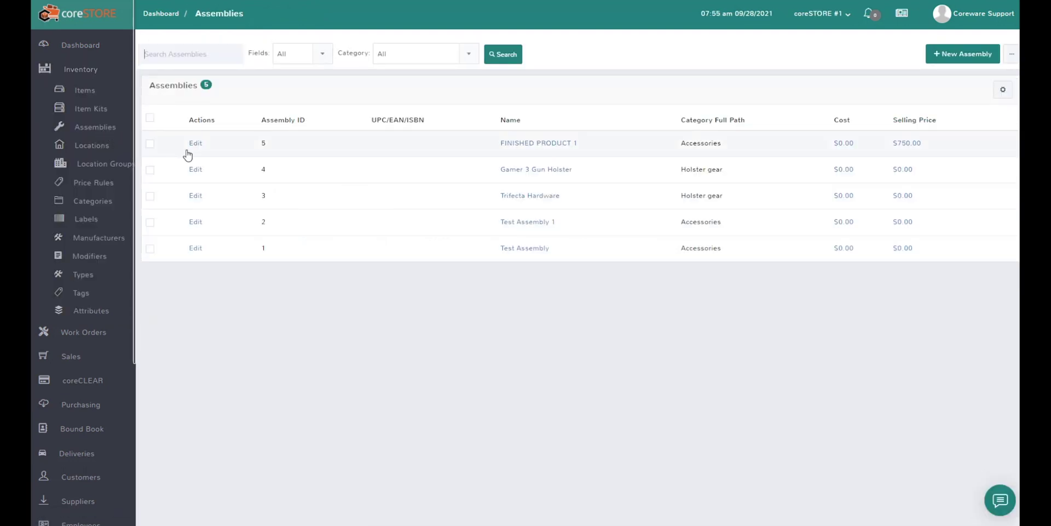
{"action": "left_click", "coordinate": [149, 145]}
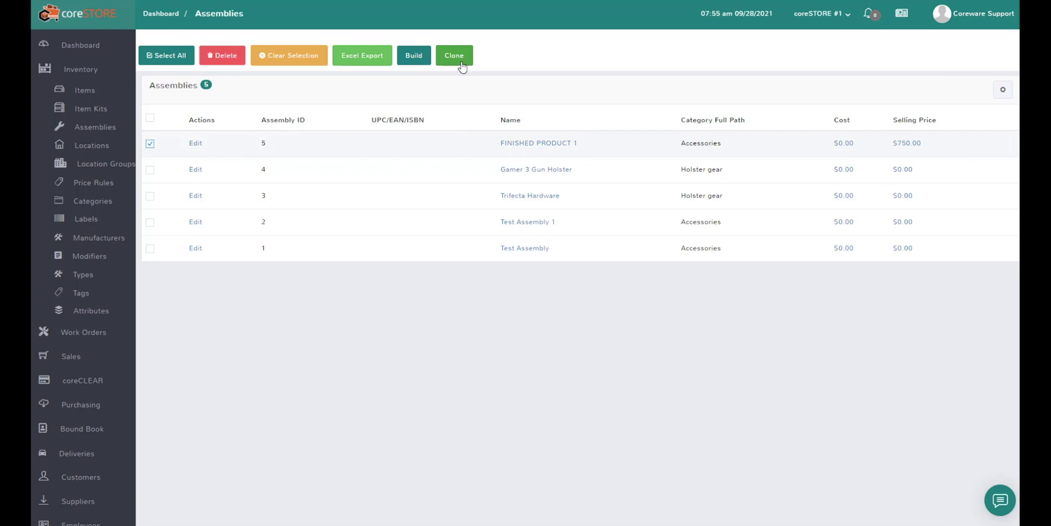
{"action": "left_click", "coordinate": [415, 57]}
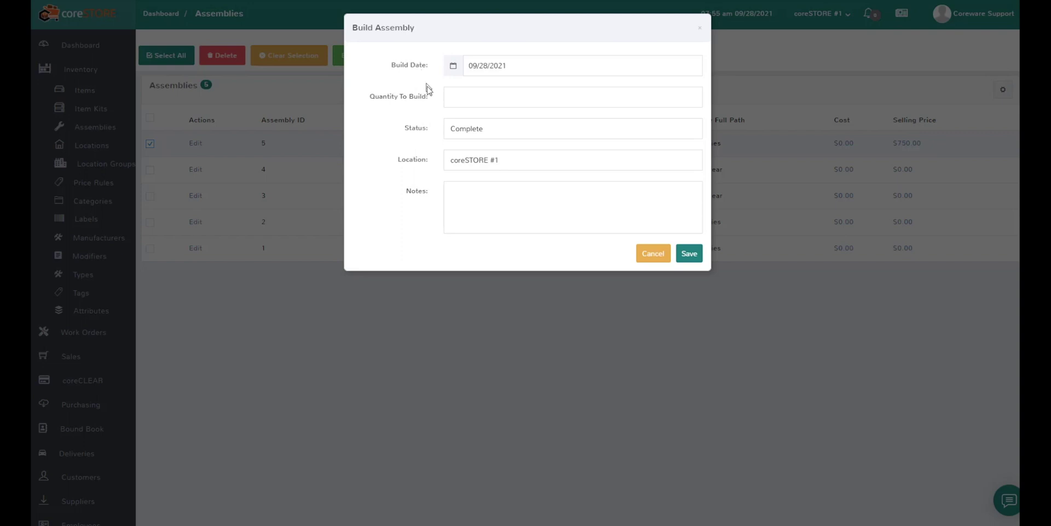
Submit a 200-unit build noted 'This is the initial build of the product'.
{"action": "left_click", "coordinate": [462, 96]}
{"action": "type", "text": "200"}
{"action": "left_click", "coordinate": [505, 200]}
{"action": "type", "text": "This is the initial"}
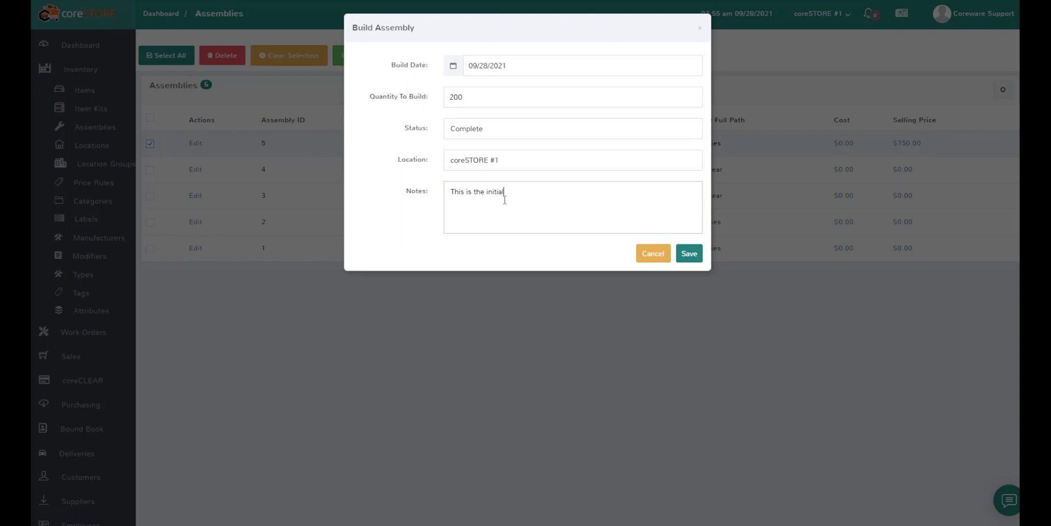
{"action": "type", "text": " build of the product"}
{"action": "left_click", "coordinate": [690, 258]}
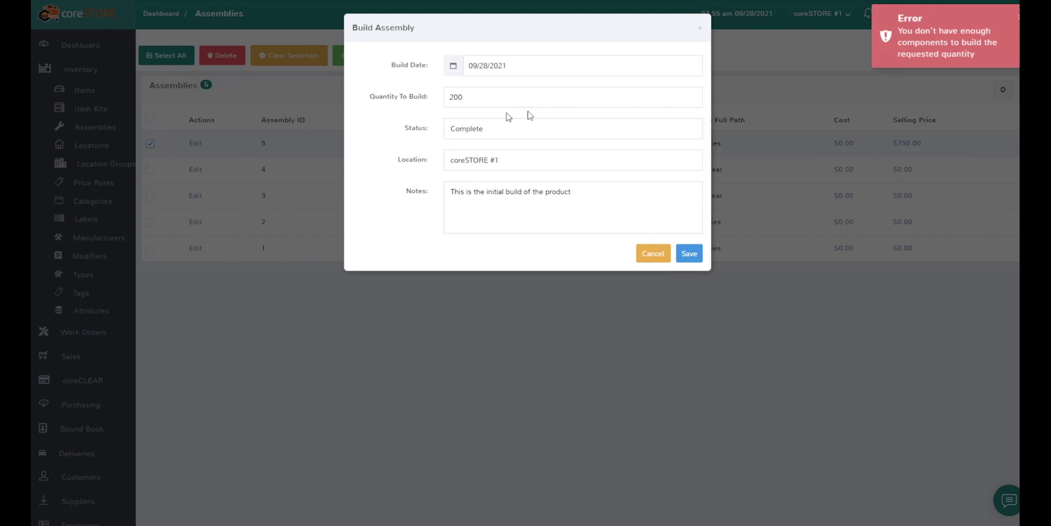
After the not-enough-components errors, lower the quantity to 150, then 50, and build 50 units.
{"action": "left_click", "coordinate": [468, 102]}
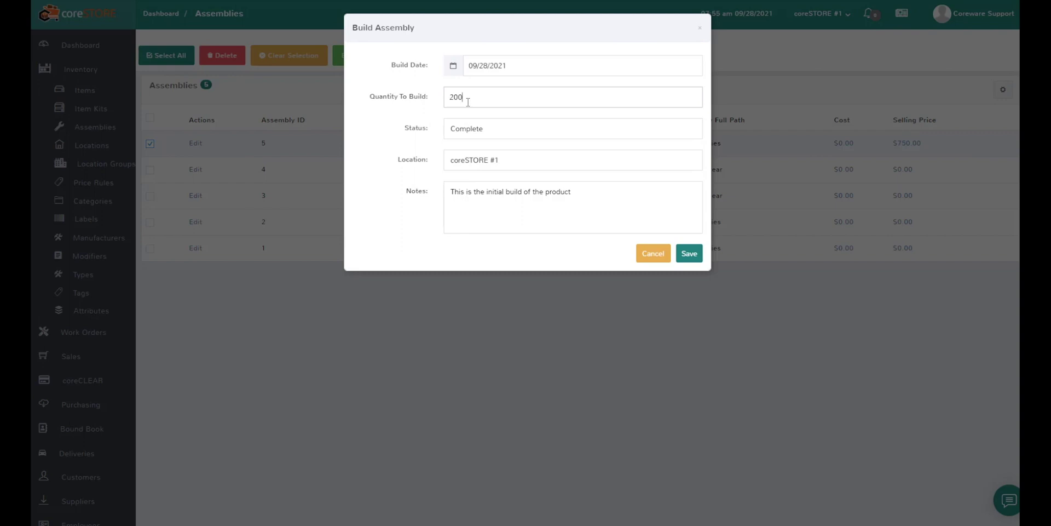
{"action": "key", "text": "BackSpace"}
{"action": "key", "text": "BackSpace"}
{"action": "key", "text": "BackSpace"}
{"action": "type", "text": "150"}
{"action": "left_click", "coordinate": [690, 254]}
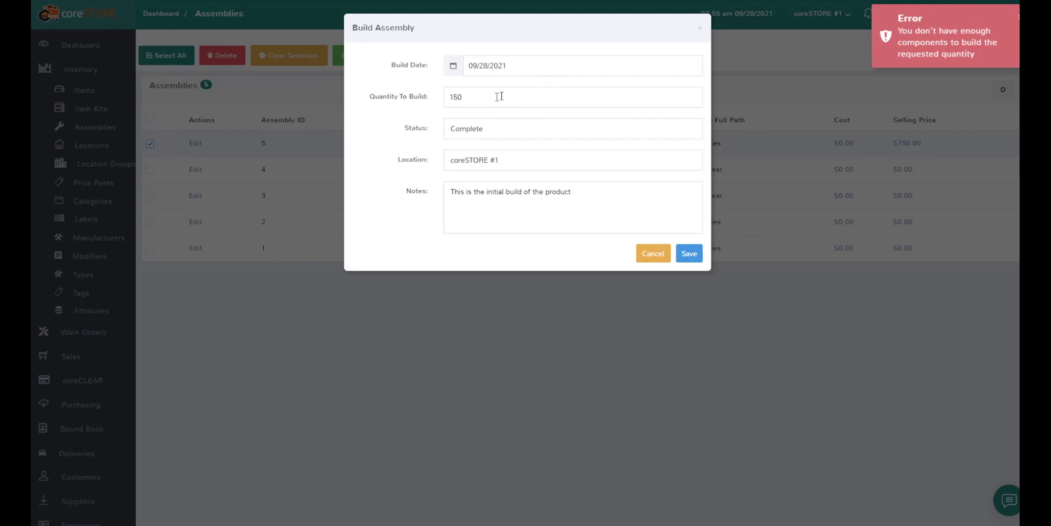
{"action": "left_click", "coordinate": [480, 97]}
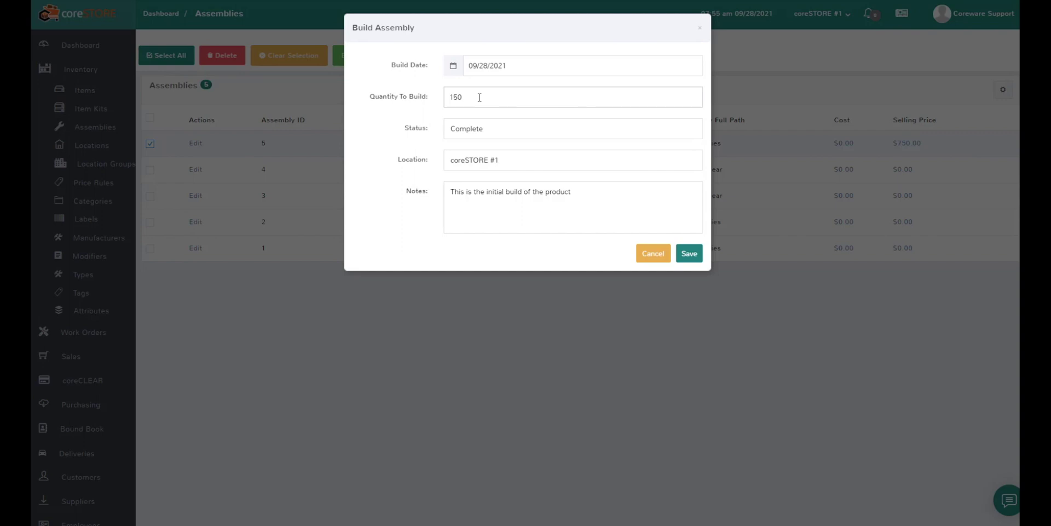
{"action": "key", "text": "BackSpace"}
{"action": "key", "text": "BackSpace"}
{"action": "key", "text": "BackSpace"}
{"action": "type", "text": "50"}
{"action": "left_click", "coordinate": [695, 257]}
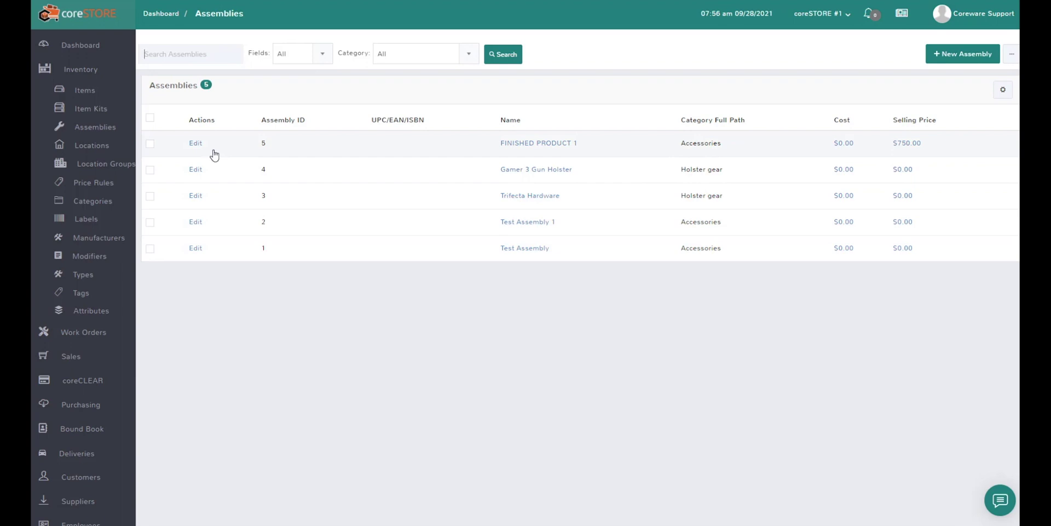
Open FINISHED PRODUCT 1's pricing and enter a $520 cost.
{"action": "left_click", "coordinate": [94, 93]}
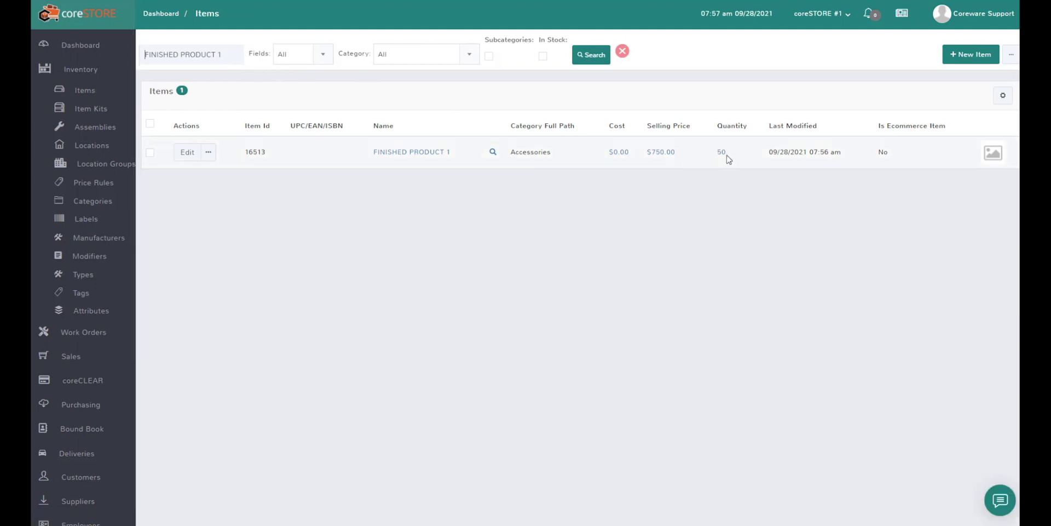
{"action": "left_click", "coordinate": [620, 152]}
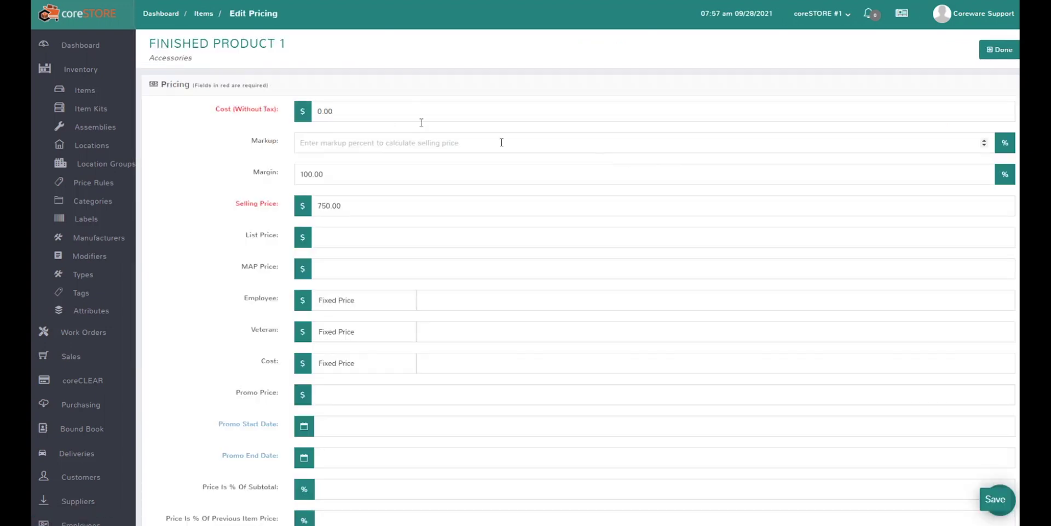
{"action": "left_click_drag", "start_coordinate": [341, 111], "coordinate": [294, 111]}
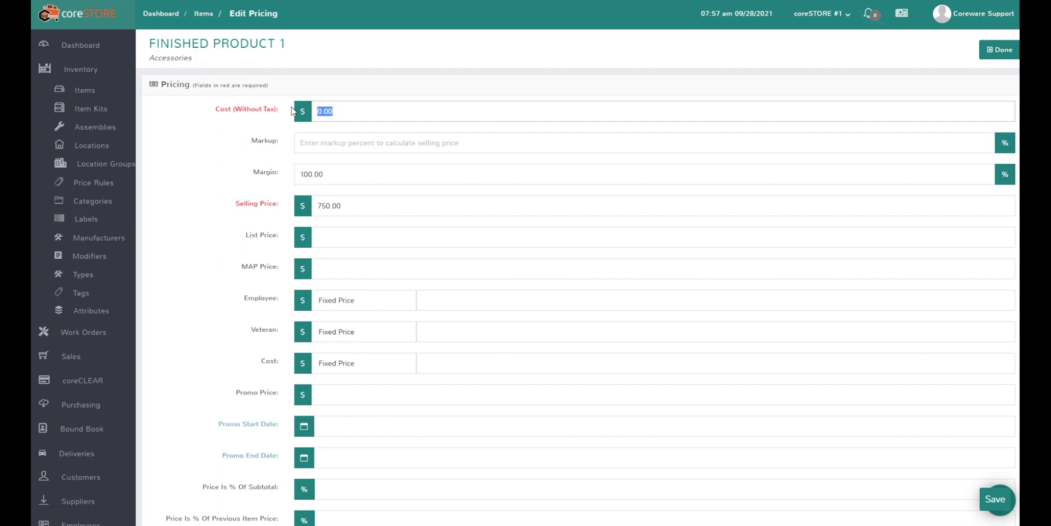
{"action": "type", "text": "520"}
{"action": "left_click", "coordinate": [996, 501]}
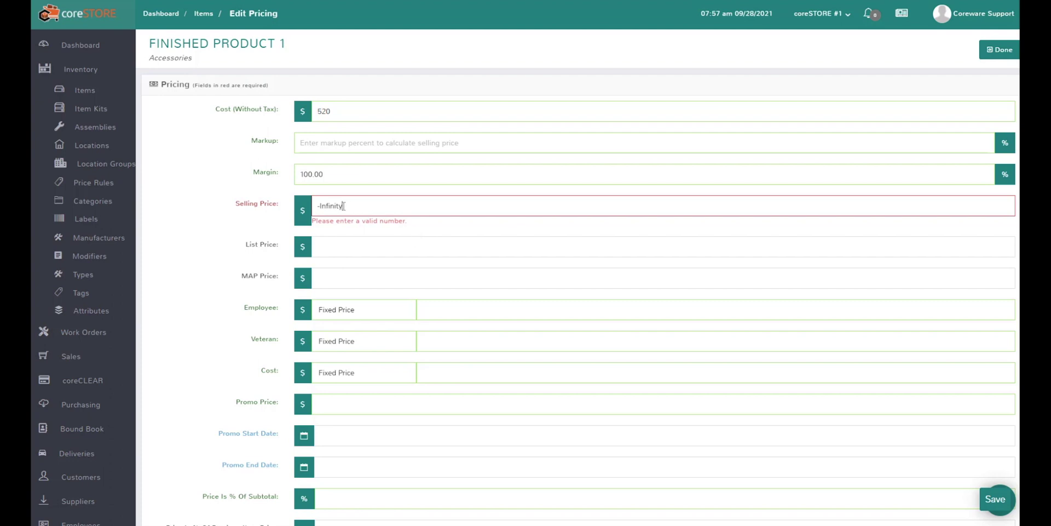
Re-enter the $520 cost and the selling price, save, and return to the Items list.
{"action": "key", "text": "shift+Tab"}
{"action": "key", "text": "shift+Tab"}
{"action": "key", "text": "shift+Tab"}
{"action": "type", "text": "5"}
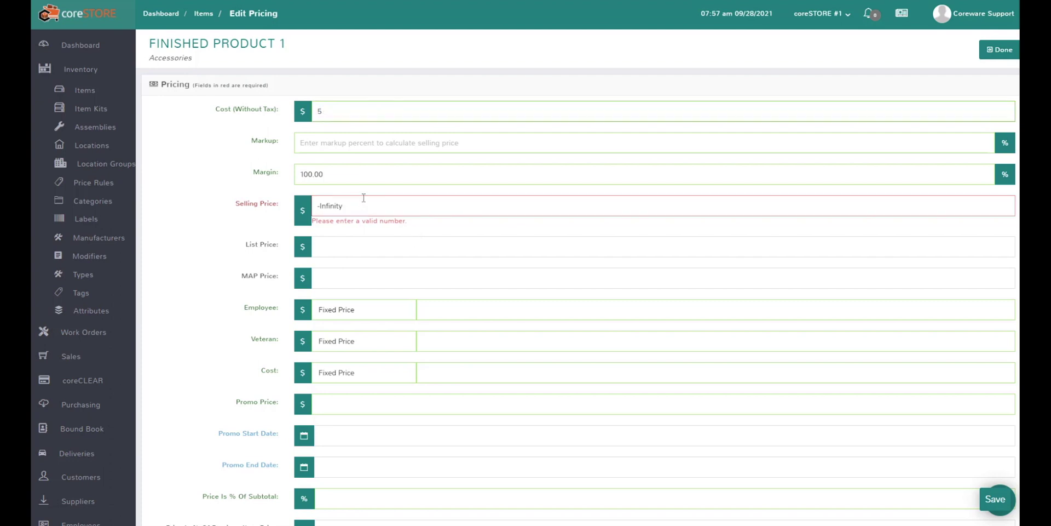
{"action": "type", "text": "20"}
{"action": "key", "text": "Tab"}
{"action": "key", "text": "Tab"}
{"action": "key", "text": "Tab"}
{"action": "type", "text": "780"}
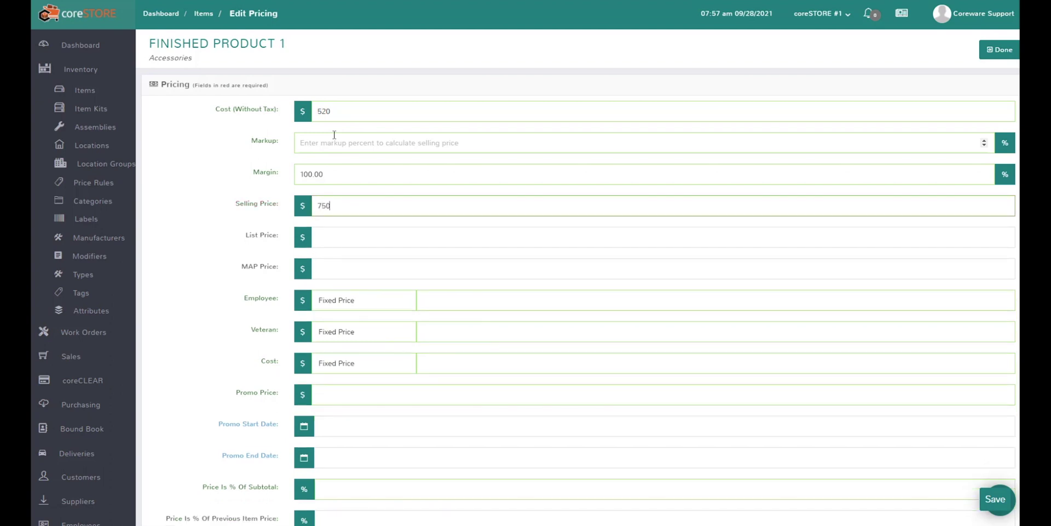
{"action": "scroll", "coordinate": [429, 242], "scroll_direction": "down", "scroll_amount": 7}
{"action": "scroll", "coordinate": [432, 247], "scroll_direction": "down", "scroll_amount": 1}
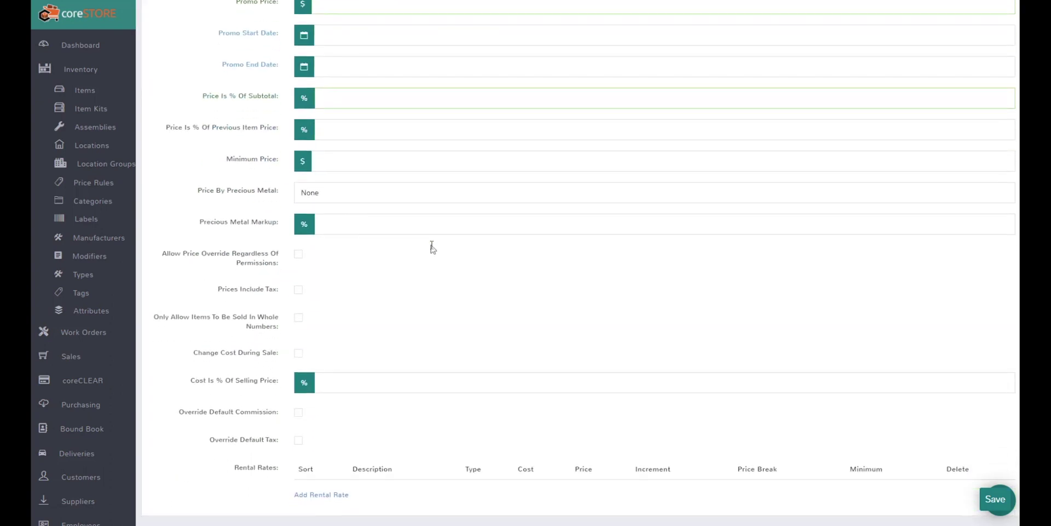
{"action": "scroll", "coordinate": [432, 248], "scroll_direction": "up", "scroll_amount": 1}
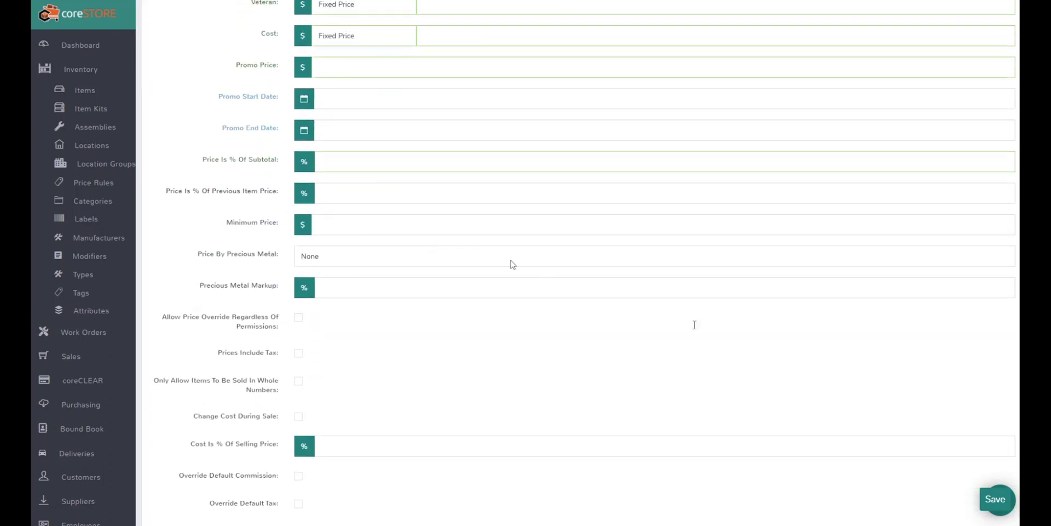
{"action": "left_click", "coordinate": [997, 501]}
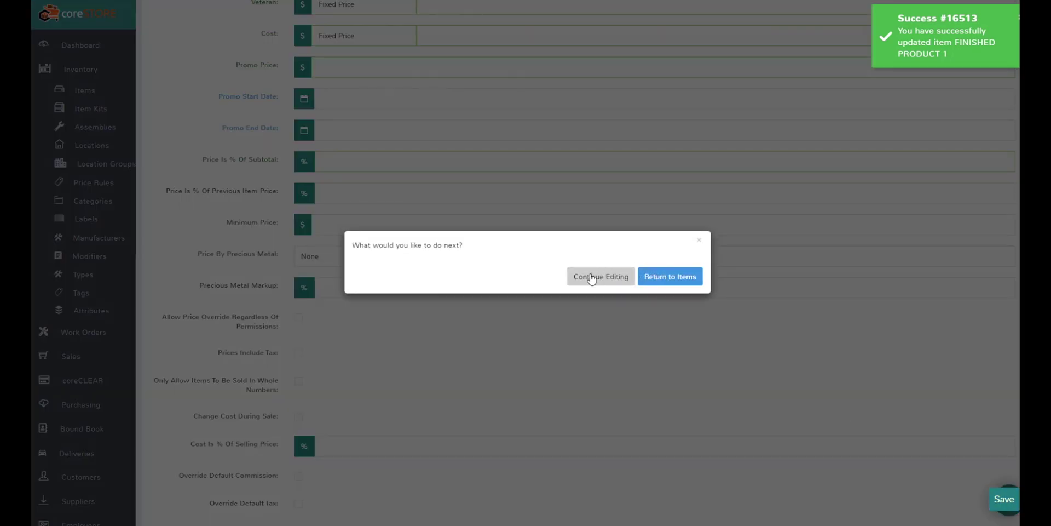
{"action": "left_click", "coordinate": [592, 277]}
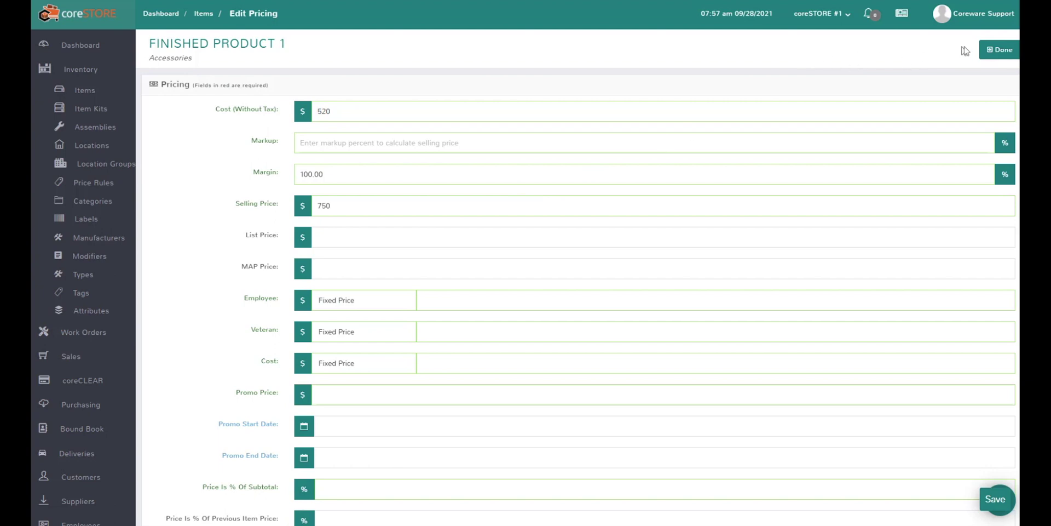
{"action": "left_click", "coordinate": [991, 52]}
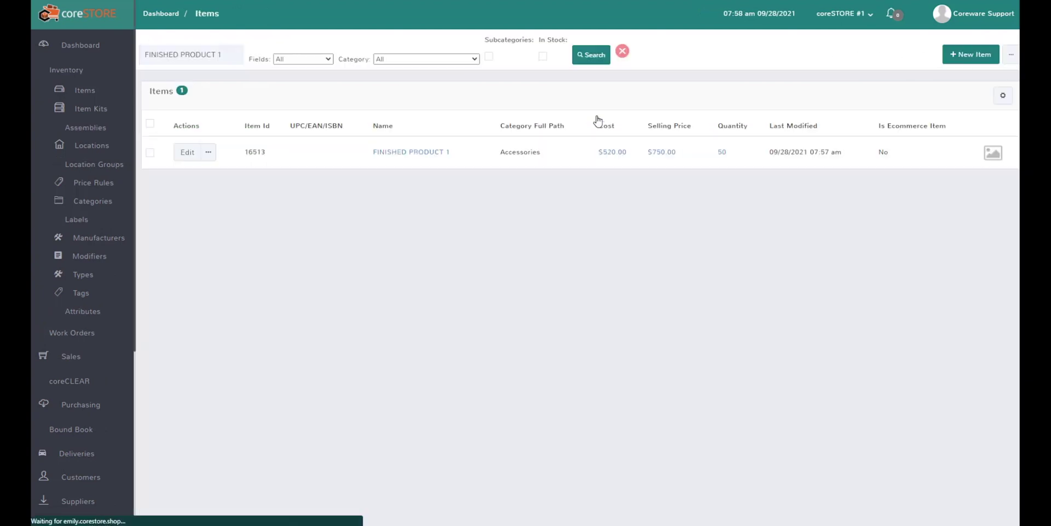
Check FINISHED PRODUCT 1's 50 in stock and BUILD 7 remark, then view its Builds History.
{"action": "left_click", "coordinate": [185, 153]}
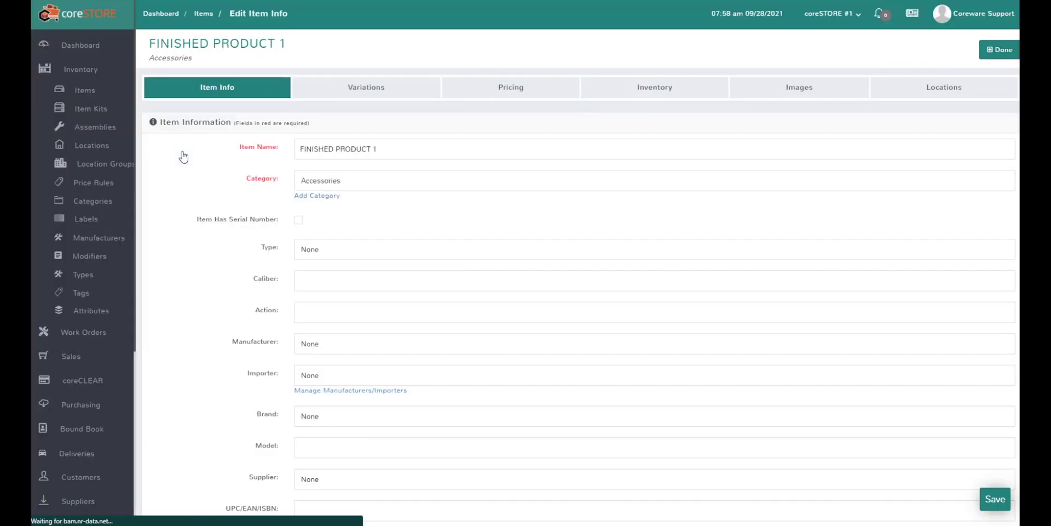
{"action": "left_click", "coordinate": [634, 96]}
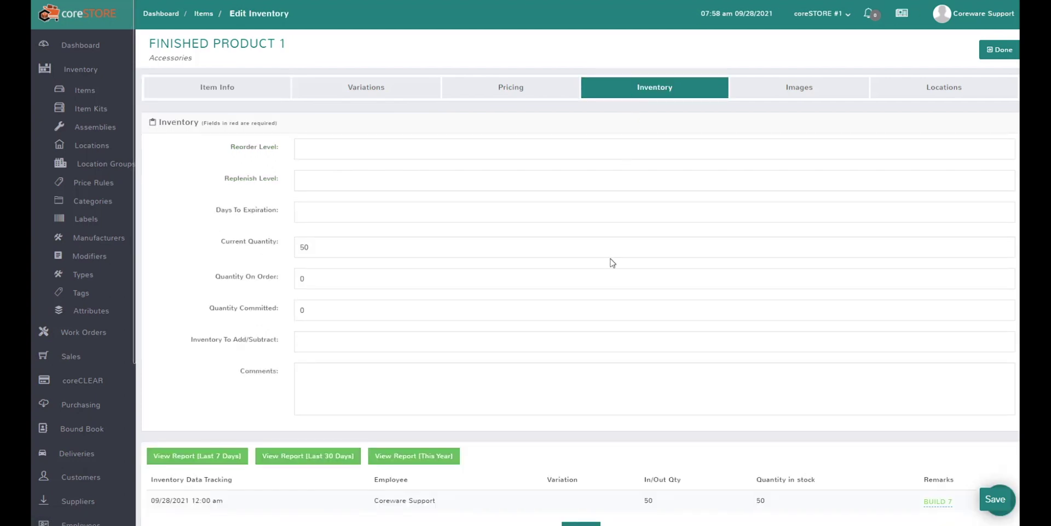
{"action": "scroll", "coordinate": [612, 262], "scroll_direction": "down", "scroll_amount": 3}
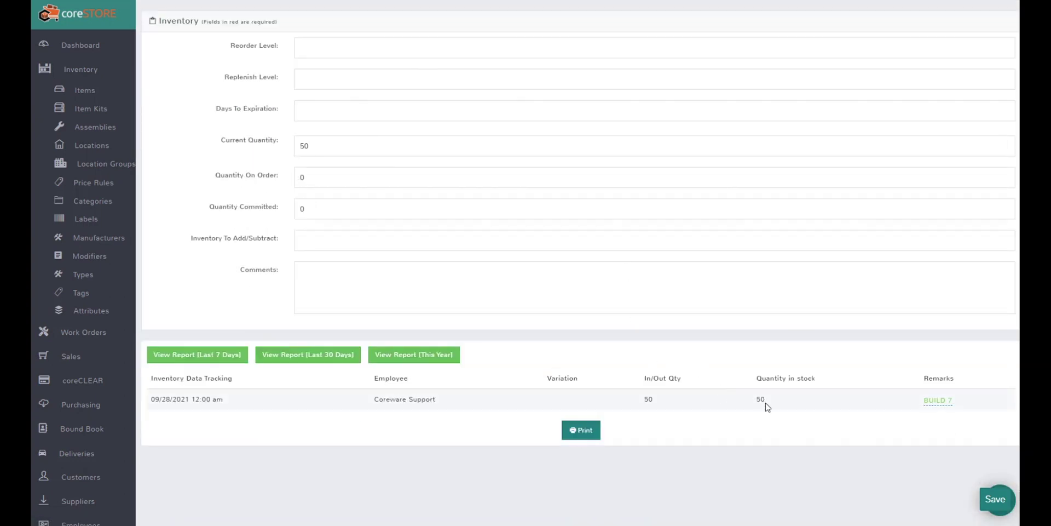
{"action": "left_click", "coordinate": [938, 401]}
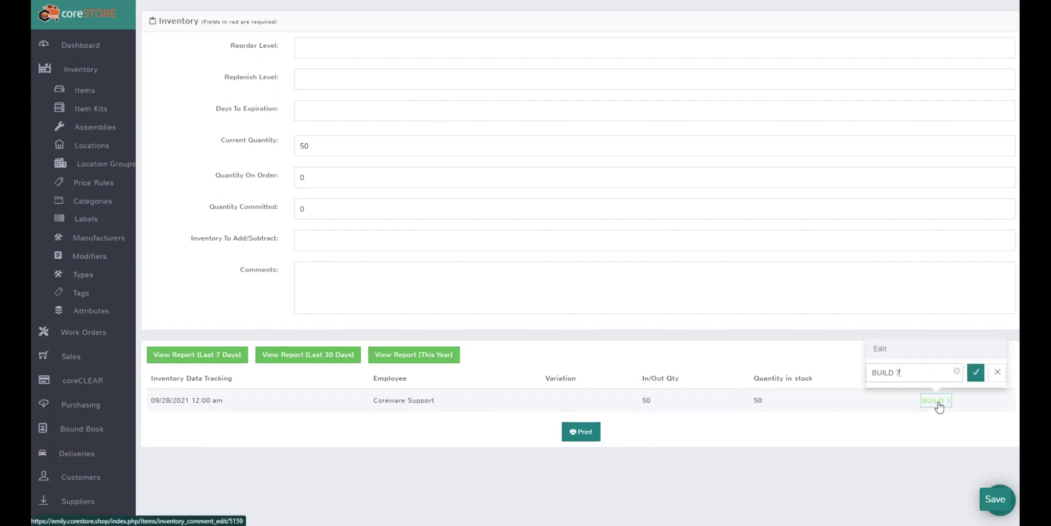
{"action": "left_click", "coordinate": [998, 372]}
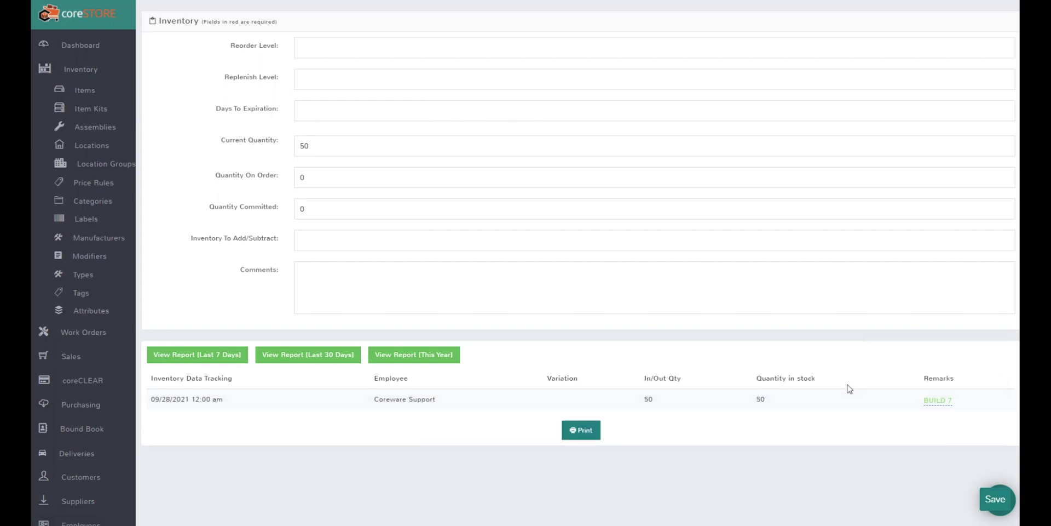
{"action": "left_click", "coordinate": [102, 128]}
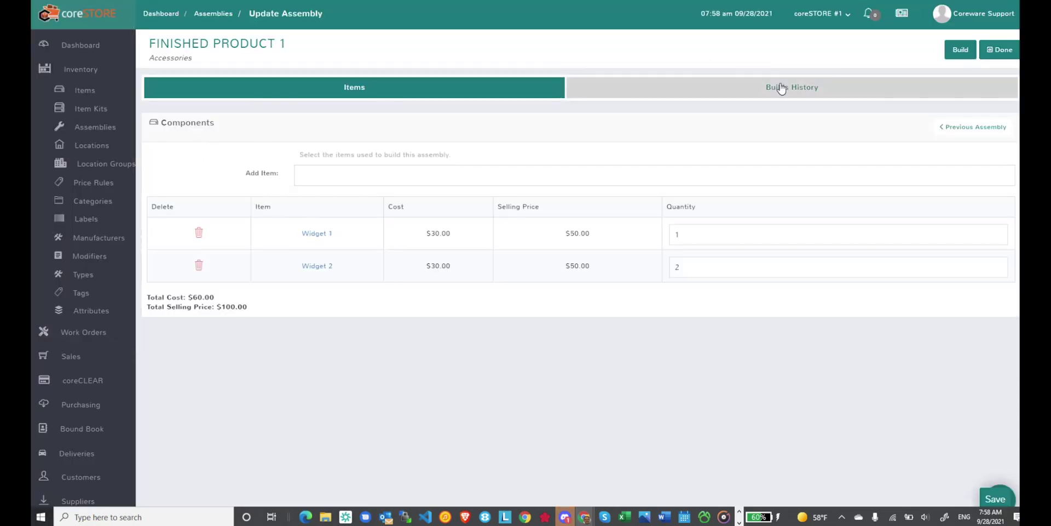
{"action": "left_click", "coordinate": [781, 87]}
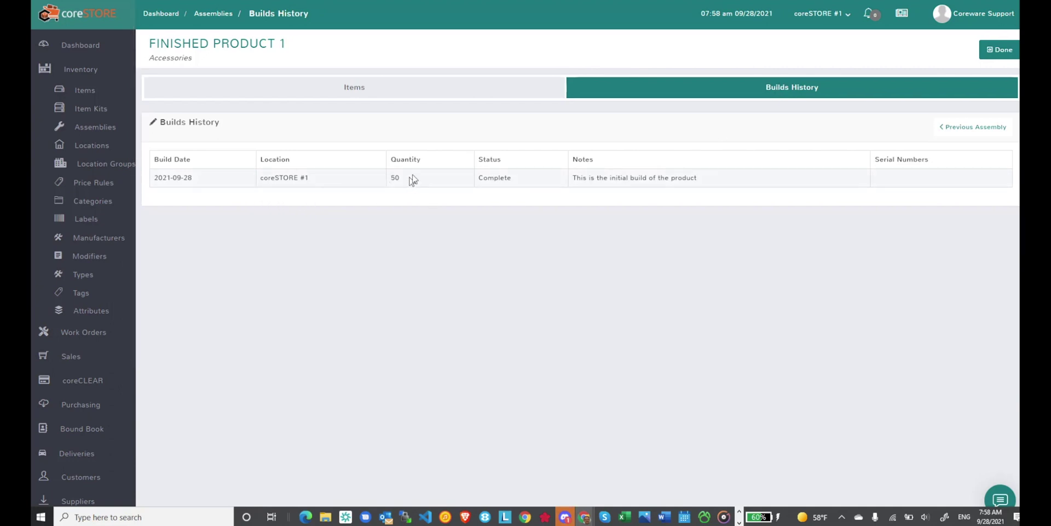
Search items for 'widget' and view Widget 1's inventory, showing a quantity of 100.
{"action": "left_click", "coordinate": [102, 97]}
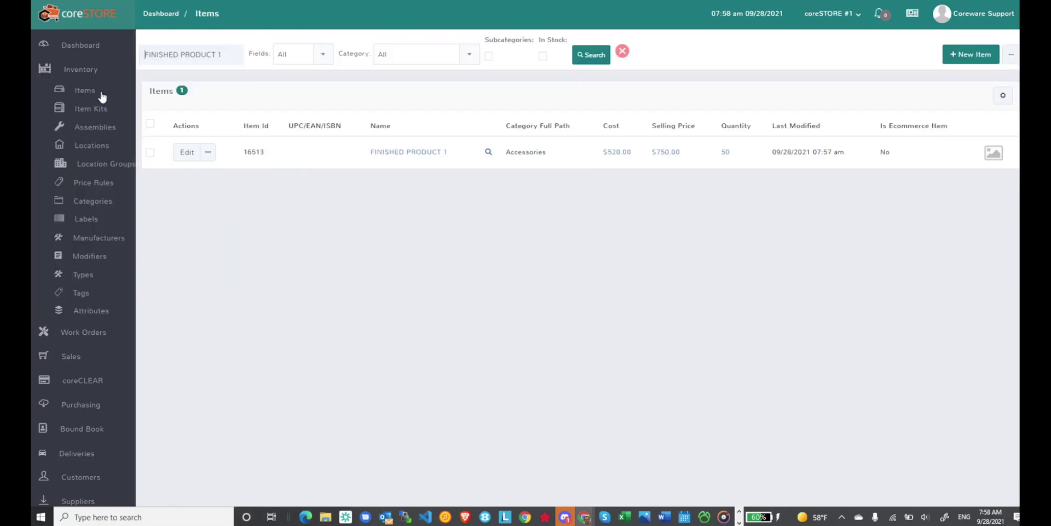
{"action": "left_click", "coordinate": [220, 50]}
{"action": "type", "text": "widg"}
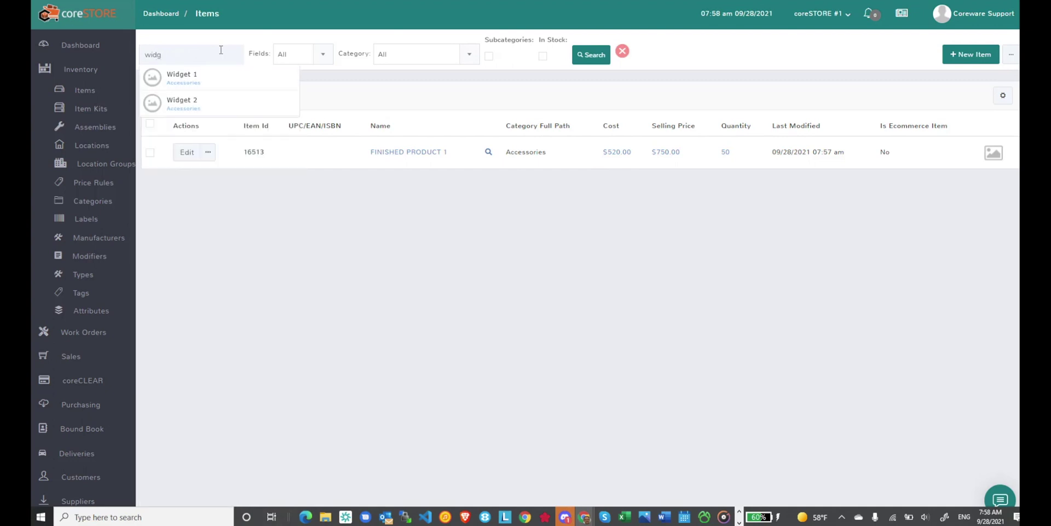
{"action": "type", "text": "et"}
{"action": "key", "text": "Return"}
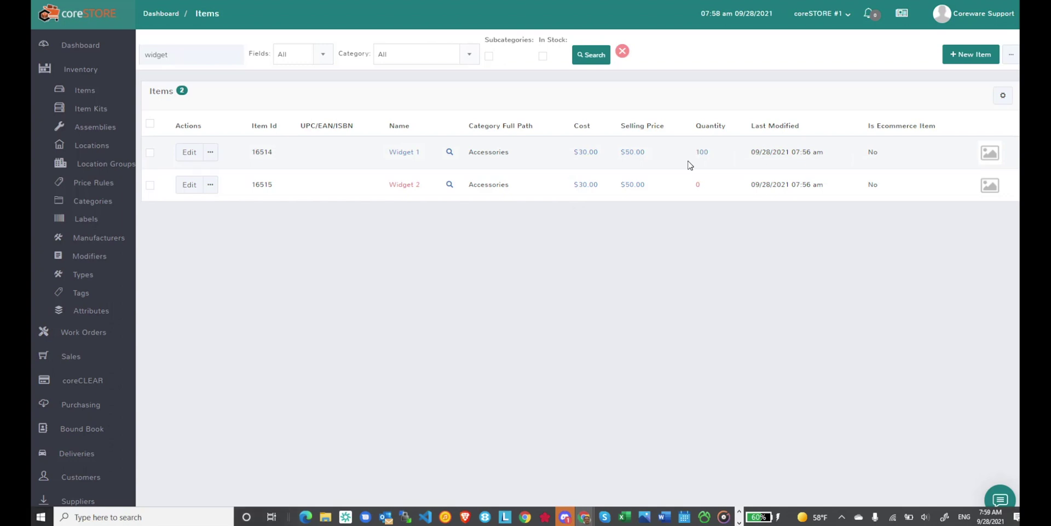
{"action": "left_click", "coordinate": [190, 152]}
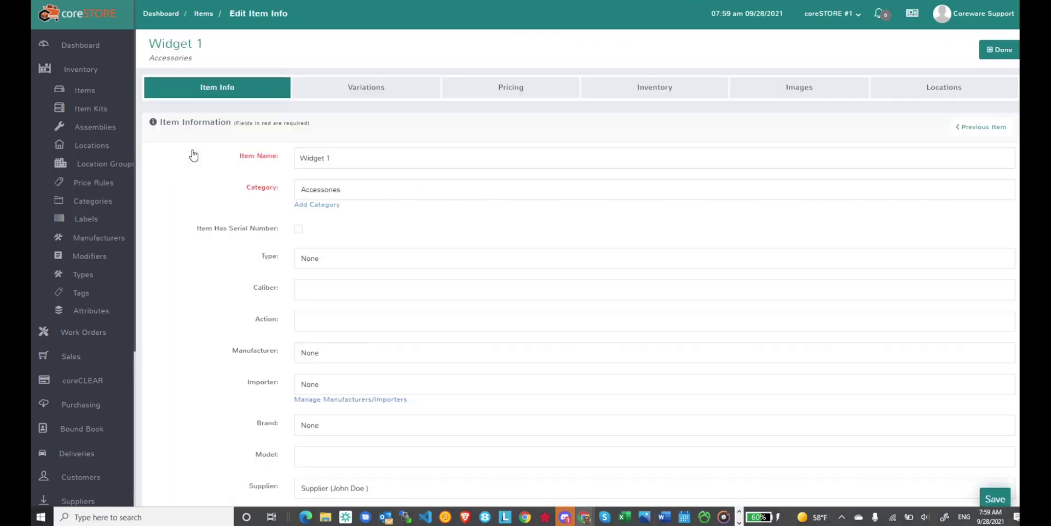
{"action": "left_click", "coordinate": [646, 93]}
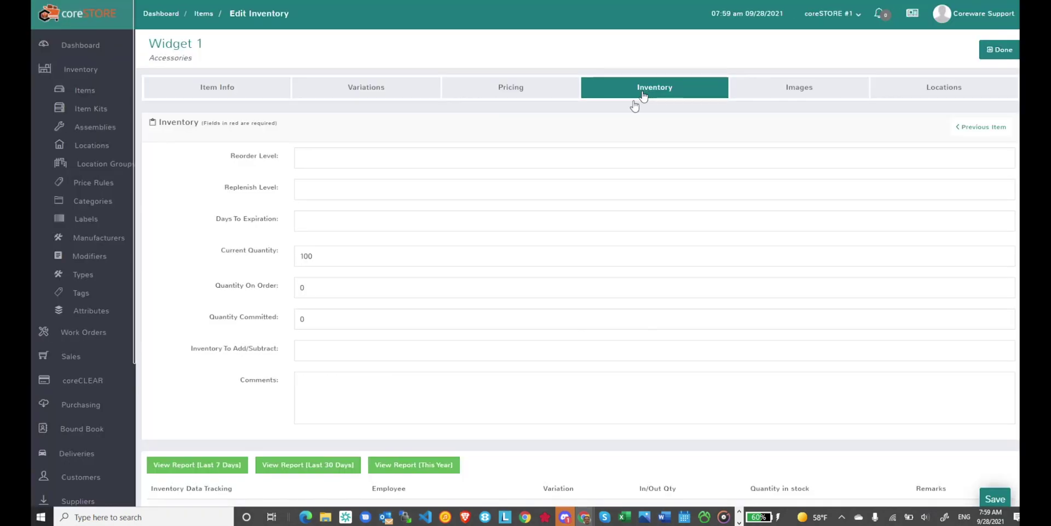
{"action": "scroll", "coordinate": [509, 226], "scroll_direction": "down", "scroll_amount": 2}
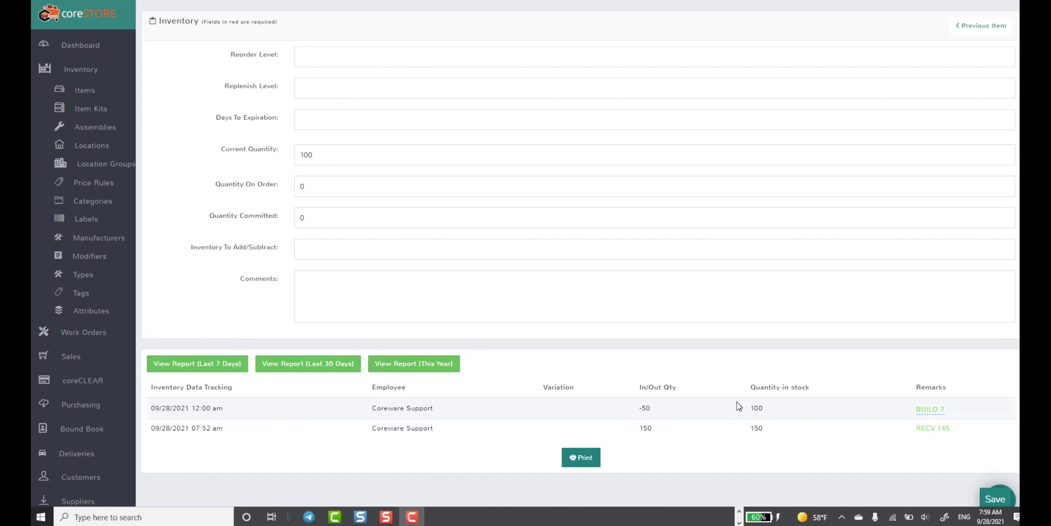
{"action": "scroll", "coordinate": [575, 312], "scroll_direction": "up", "scroll_amount": 2}
{"action": "scroll", "coordinate": [578, 316], "scroll_direction": "down", "scroll_amount": 2}
{"action": "scroll", "coordinate": [577, 315], "scroll_direction": "up", "scroll_amount": 2}
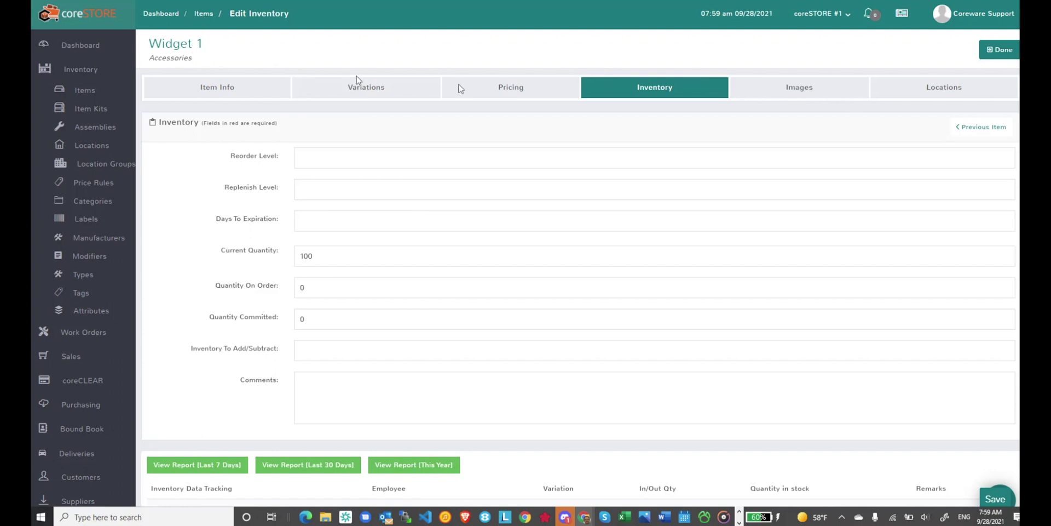
Check Widget 2's stock of 0, then return to the Items list.
{"action": "left_click", "coordinate": [975, 127]}
{"action": "scroll", "coordinate": [616, 272], "scroll_direction": "down", "scroll_amount": 2}
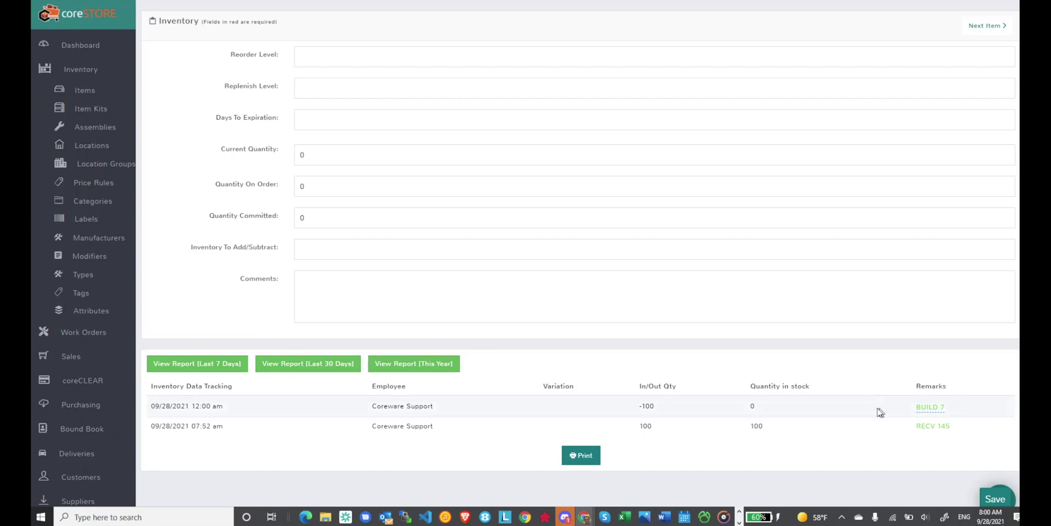
{"action": "scroll", "coordinate": [602, 349], "scroll_direction": "up", "scroll_amount": 2}
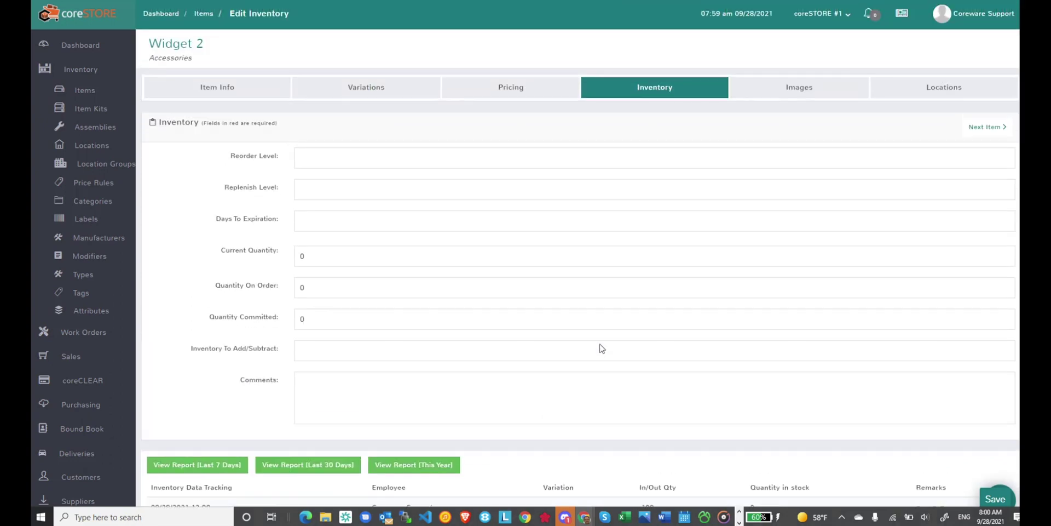
{"action": "left_click", "coordinate": [201, 18]}
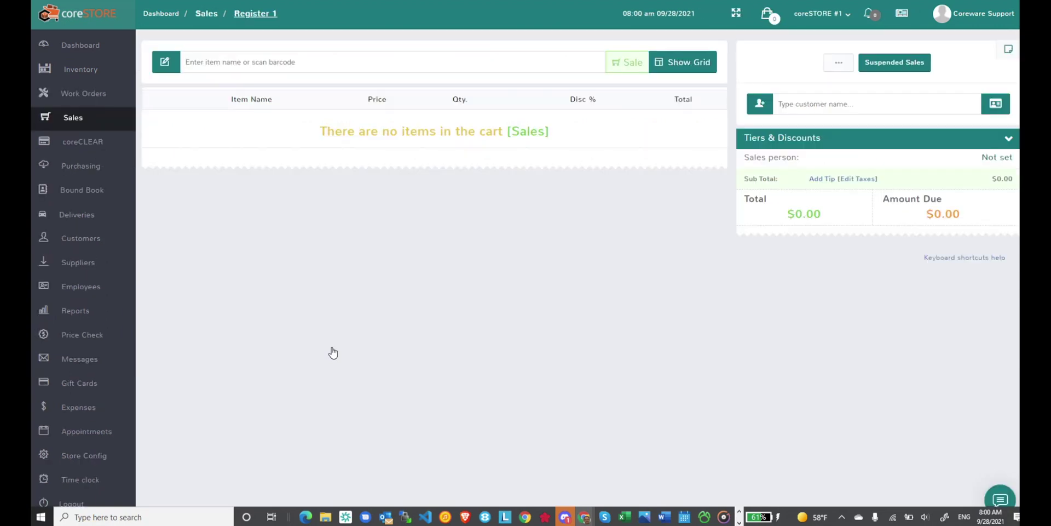
Search 'FINISH' and add FINISHED PRODUCT 1 ($750.00) to the register cart.
{"action": "type", "text": "FINISH"}
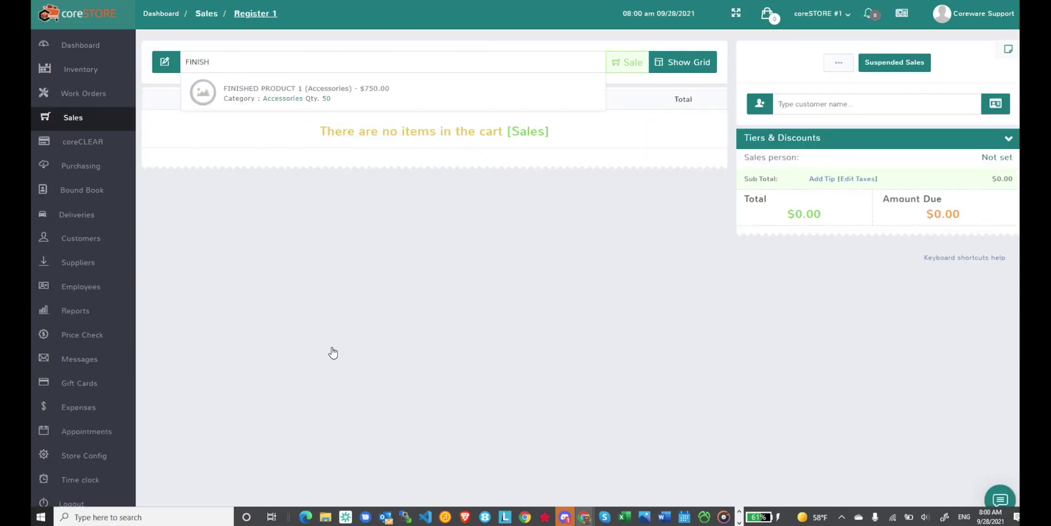
{"action": "left_click", "coordinate": [288, 97]}
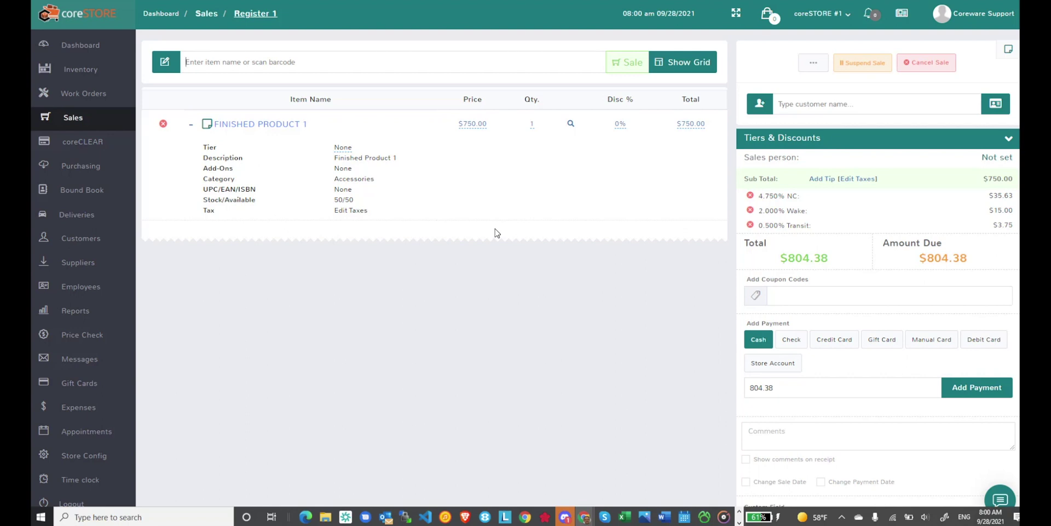
Return to the Inventory Items list showing Widget 1 and Widget 2.
{"action": "left_click", "coordinate": [77, 72]}
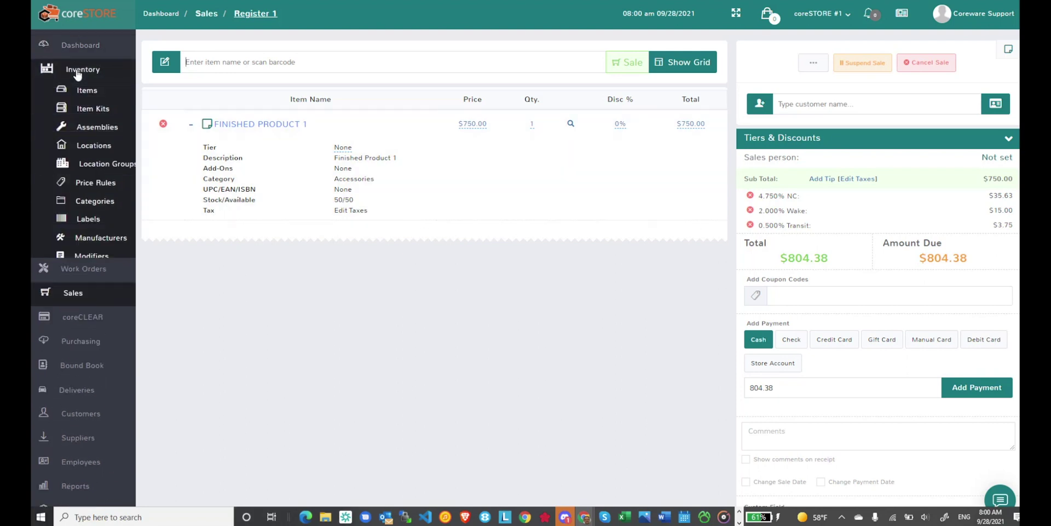
{"action": "left_click", "coordinate": [91, 130]}
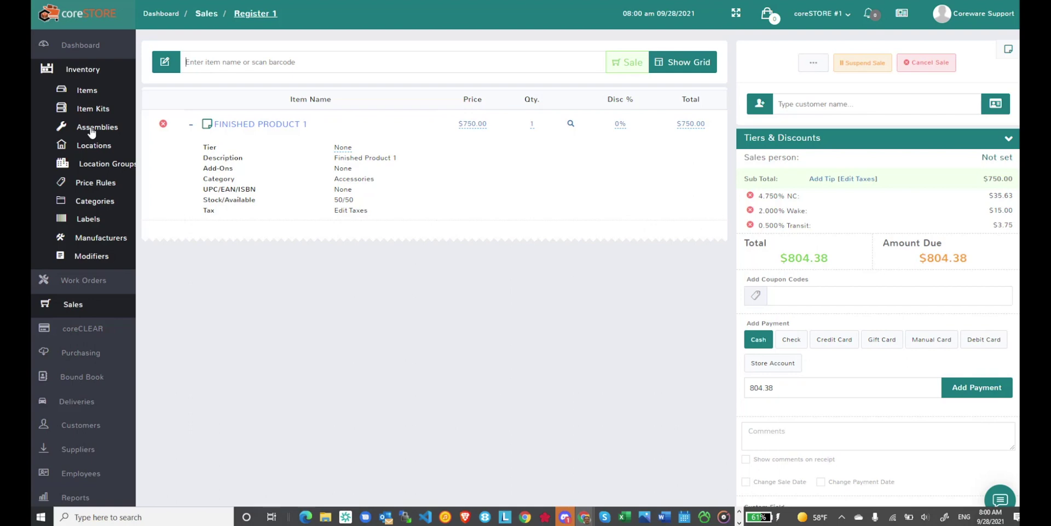